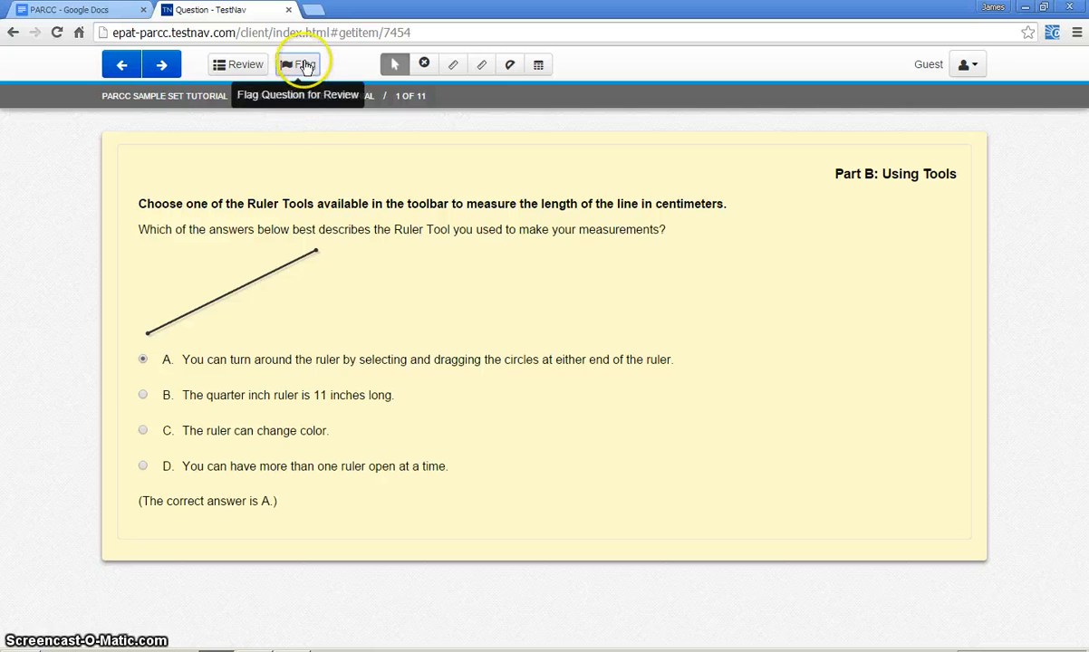
Toggle the review flag on question 1 and leave the question flagged.
click(299, 68)
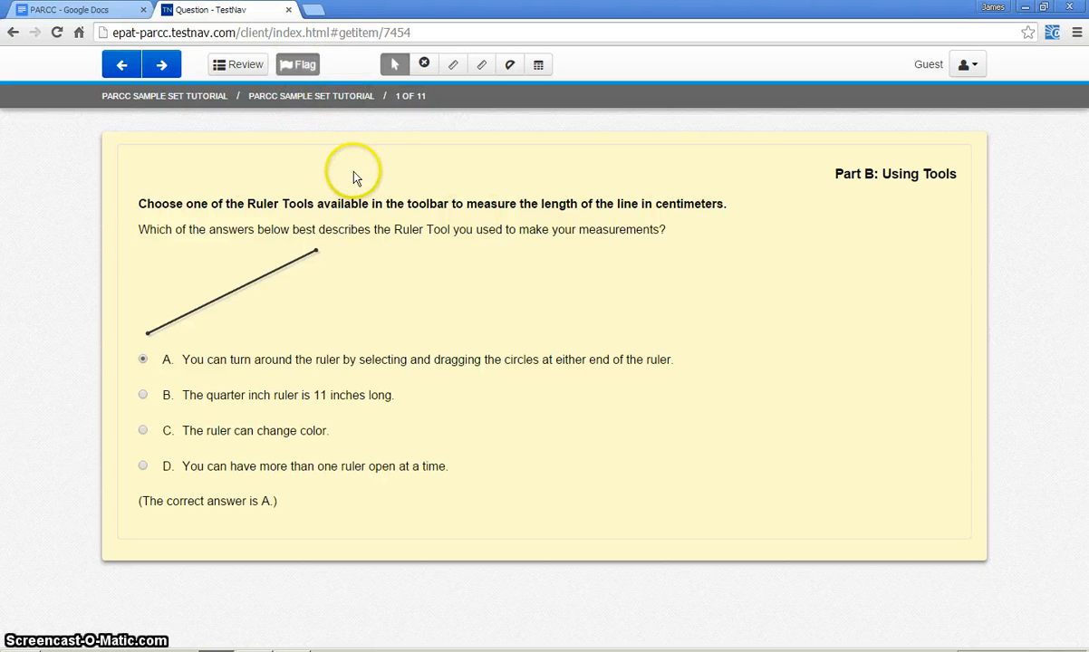
click(304, 66)
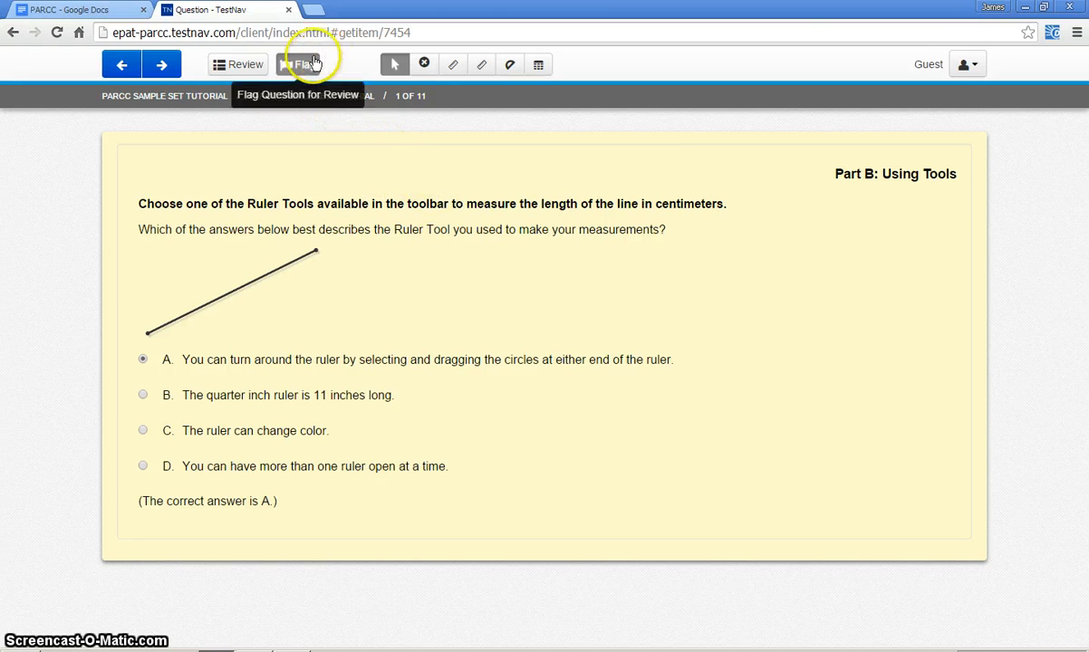
click(313, 64)
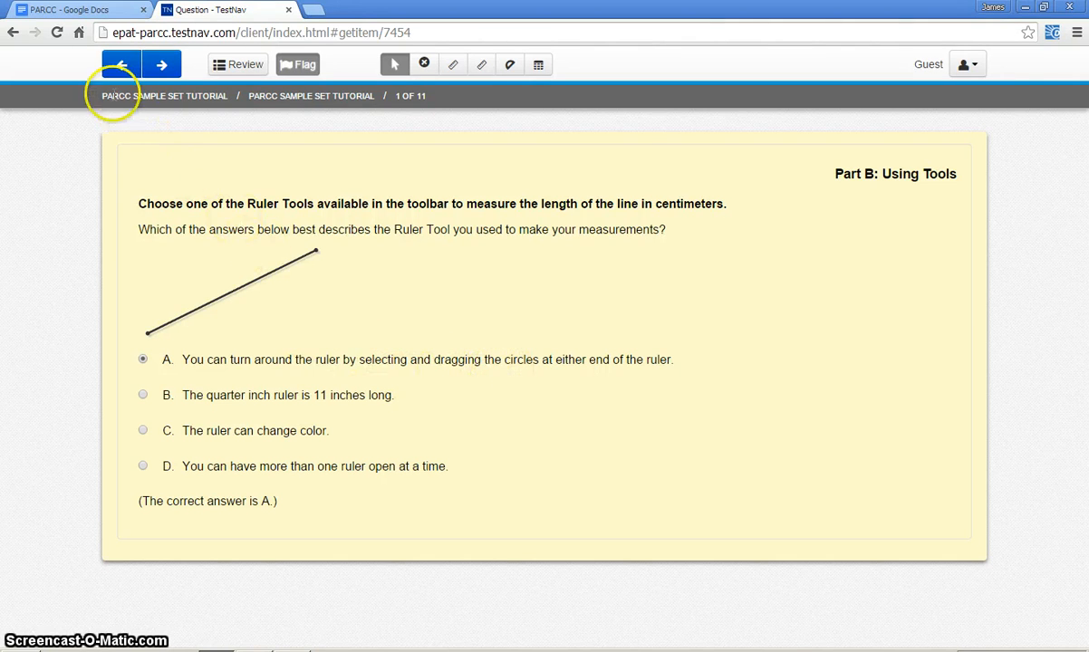
Advance from question 1 to question 4 of 11, the Line Reader practice item.
click(160, 66)
click(162, 69)
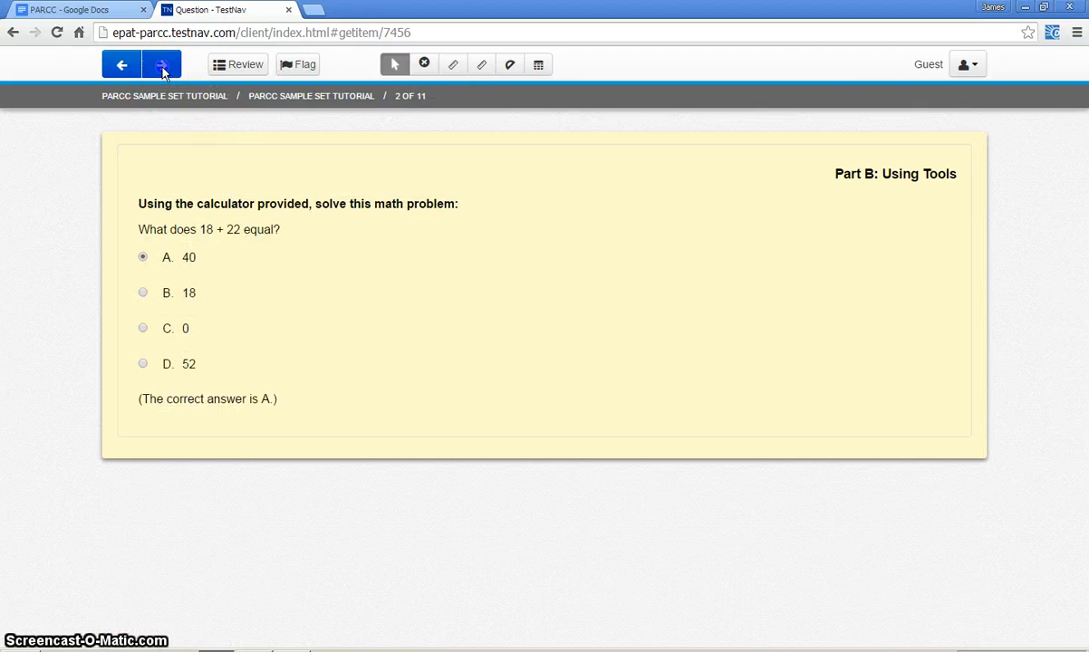
click(162, 68)
click(162, 69)
click(162, 70)
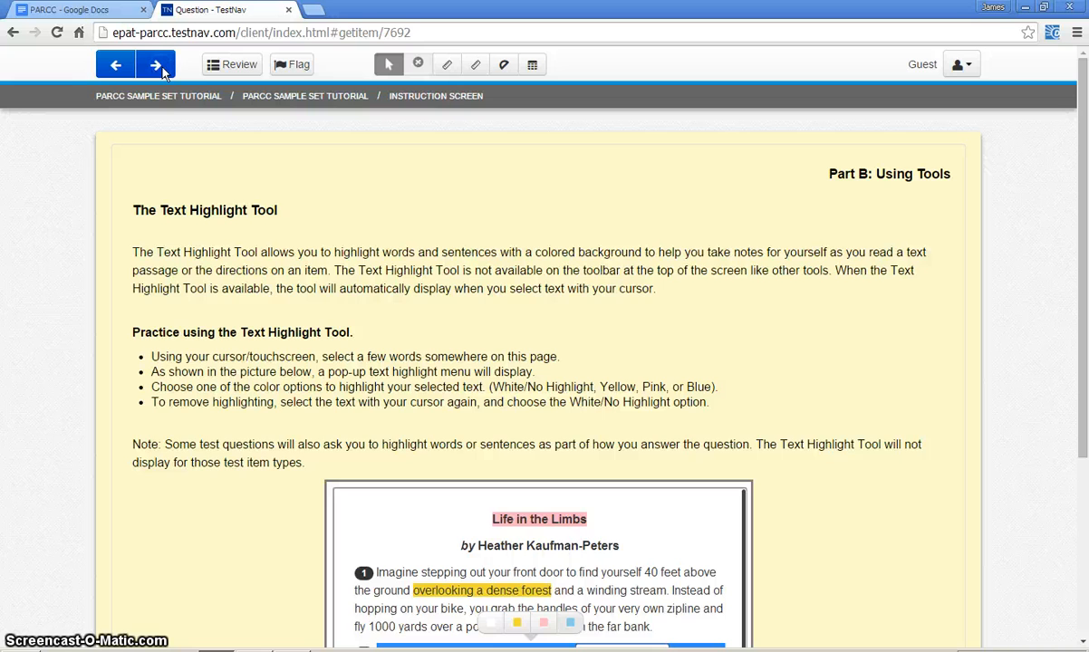
click(162, 70)
click(162, 70)
click(162, 70)
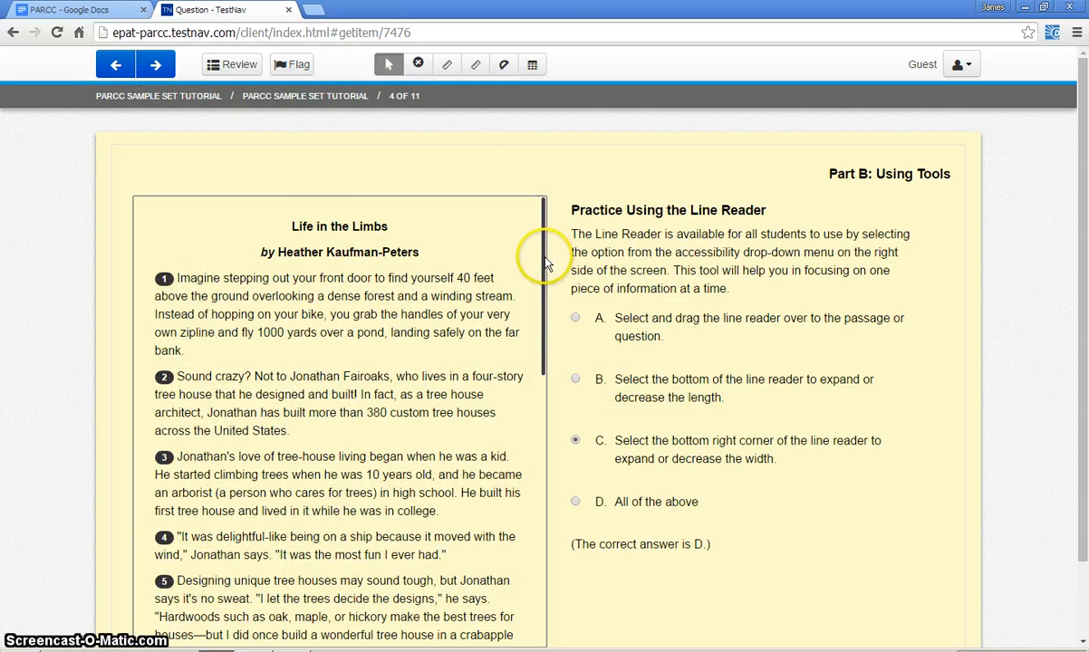
Try the different answer choices of the Line Reader question, ending with option A selected.
drag(545, 257, 545, 336)
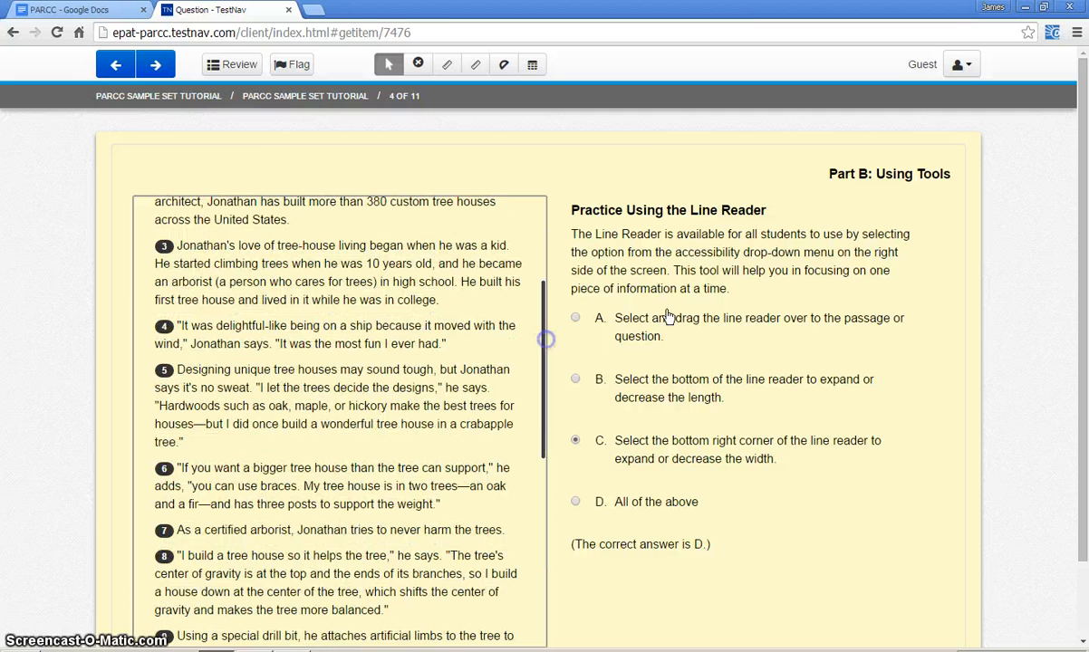
click(575, 318)
click(576, 381)
click(577, 440)
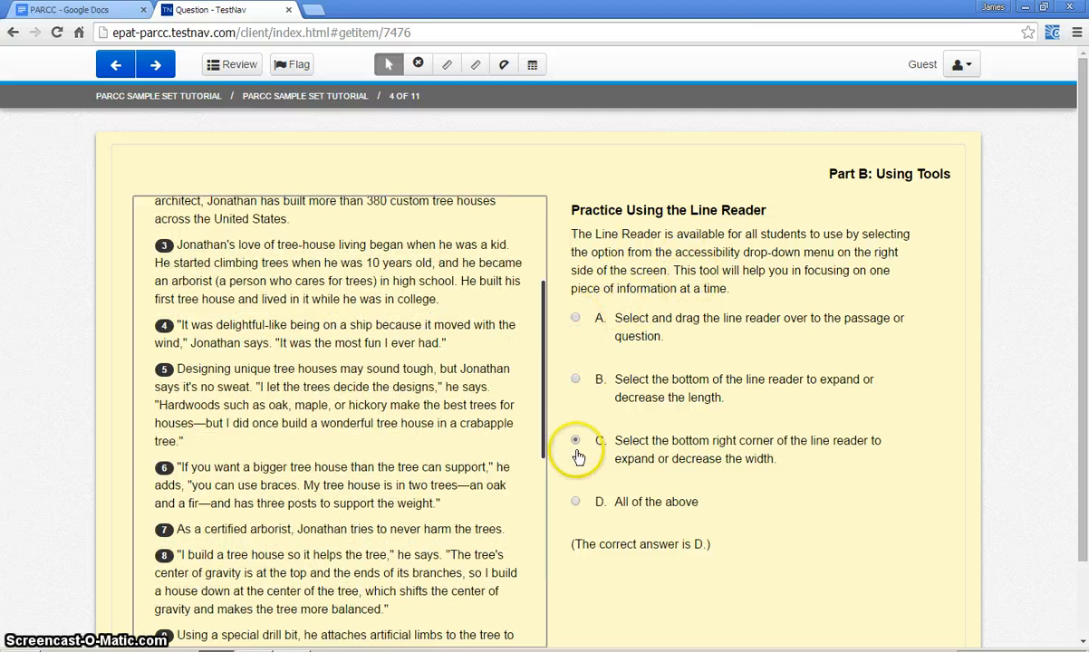
click(576, 501)
click(575, 379)
click(576, 323)
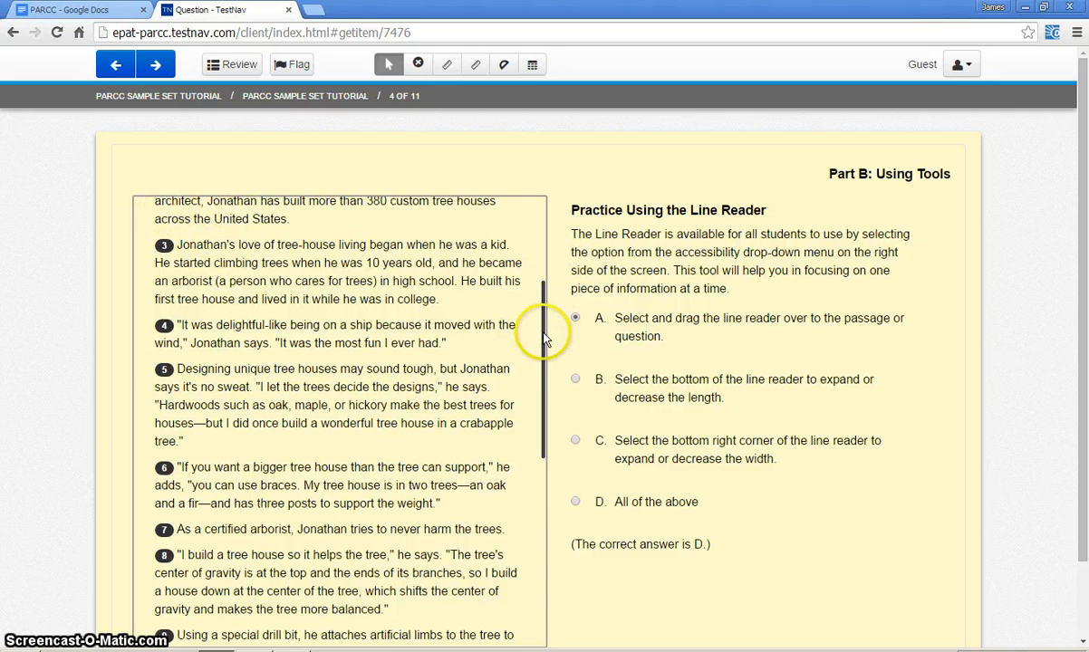
Highlight all of paragraph 1 of the "Life in the Limbs" passage in yellow.
drag(545, 328, 542, 249)
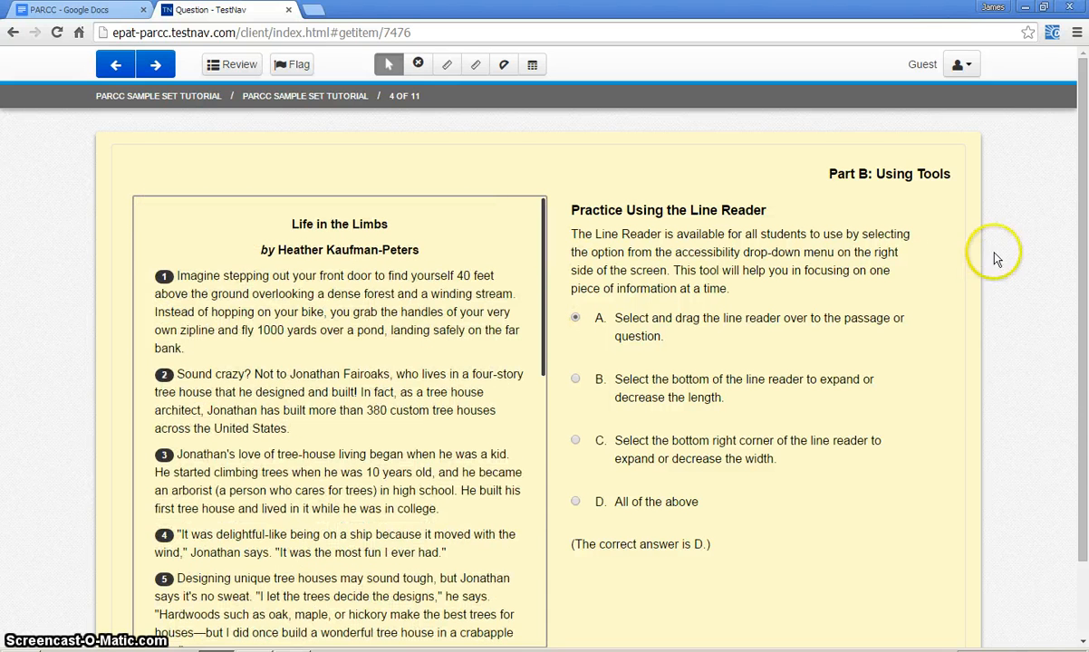
drag(1084, 205, 1084, 434)
drag(1084, 265, 1065, 194)
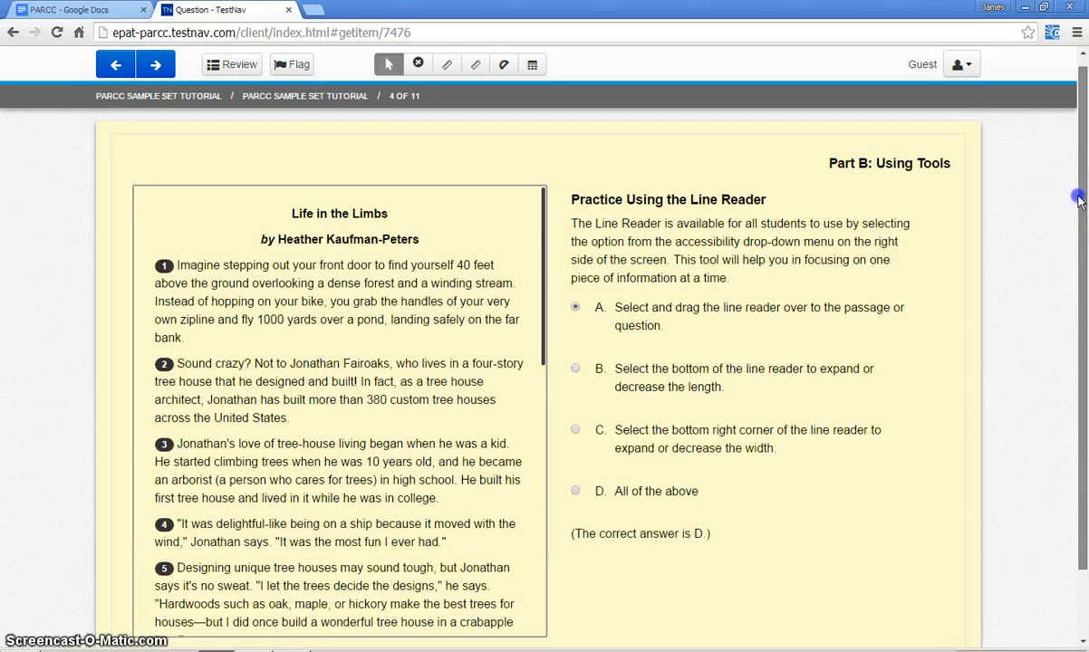
drag(541, 261, 541, 562)
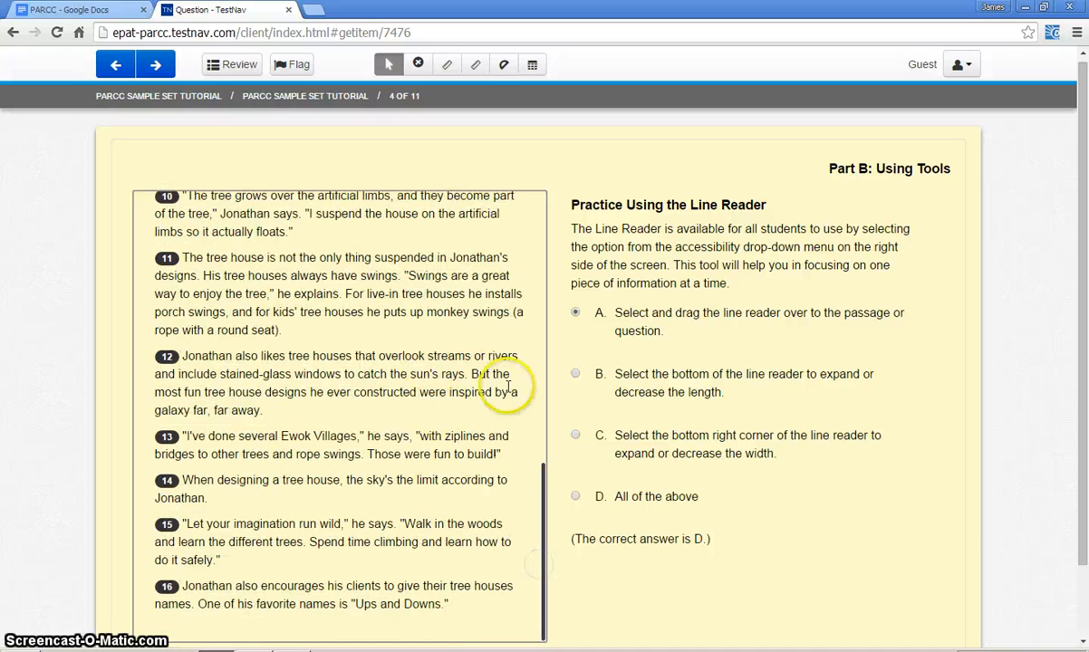
drag(550, 507, 543, 246)
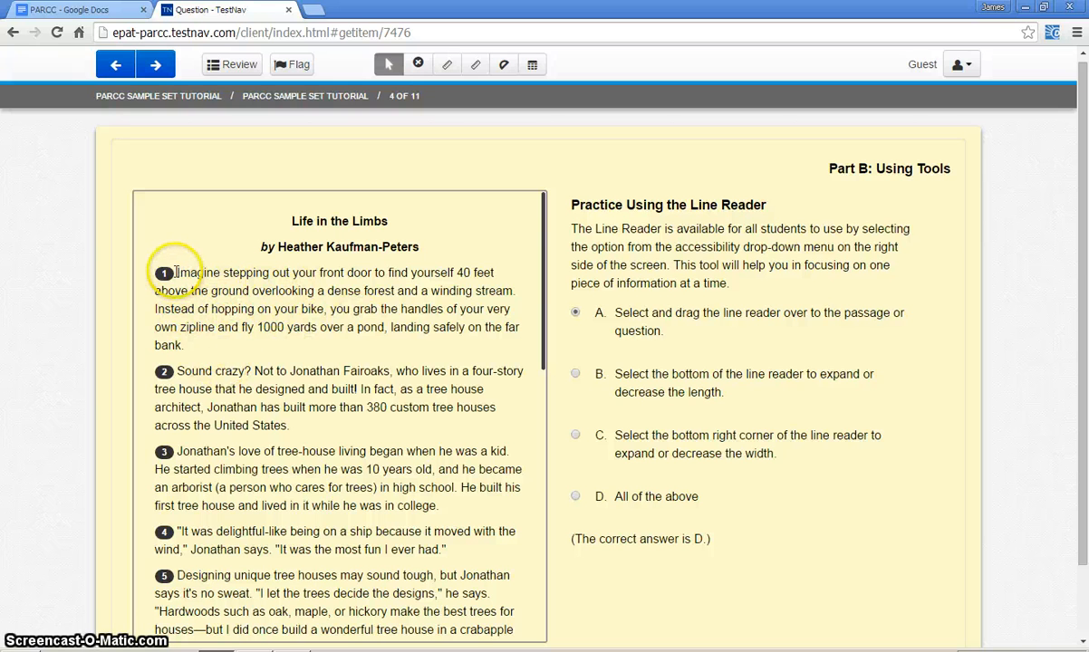
drag(200, 279, 374, 349)
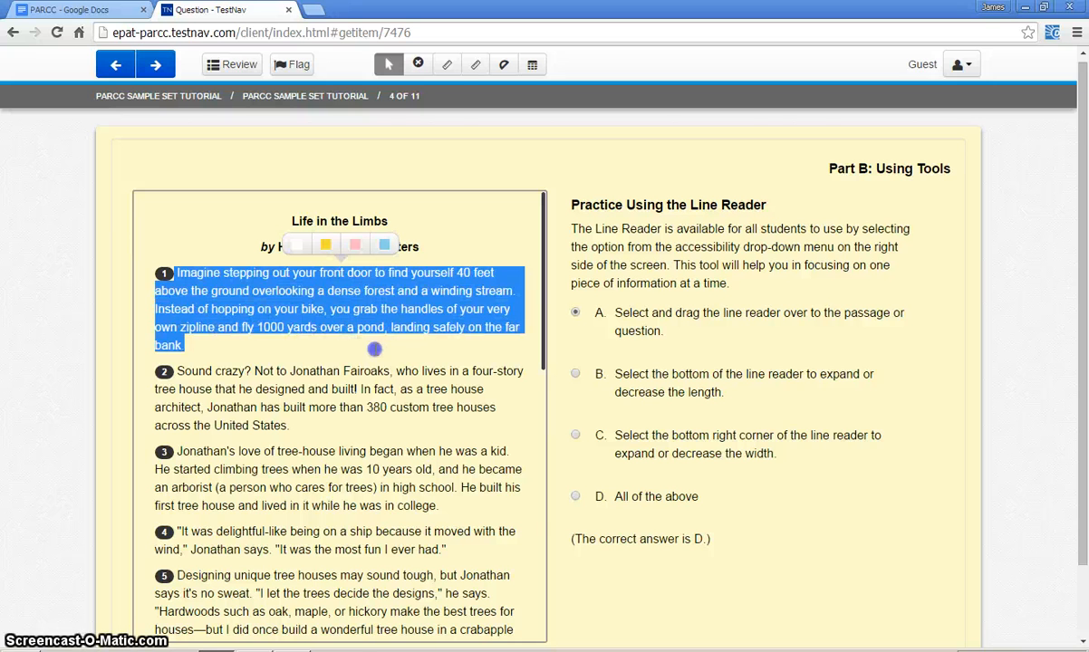
click(326, 244)
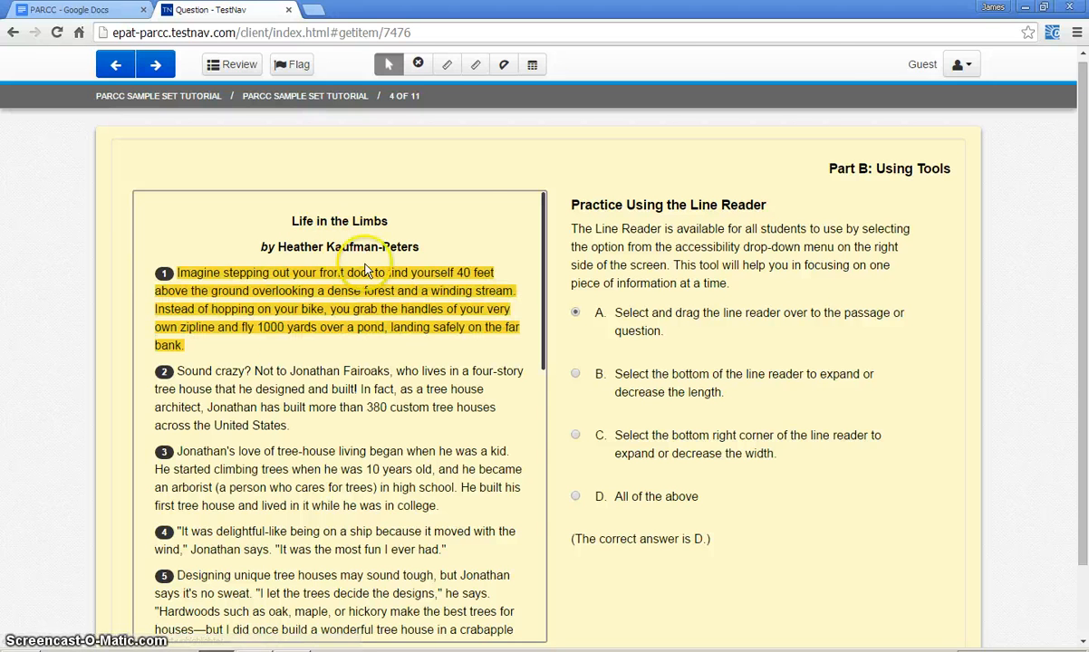
Highlight all of paragraph 12 of the passage in pink.
scroll(442, 355, down, 1)
scroll(441, 355, down, 8)
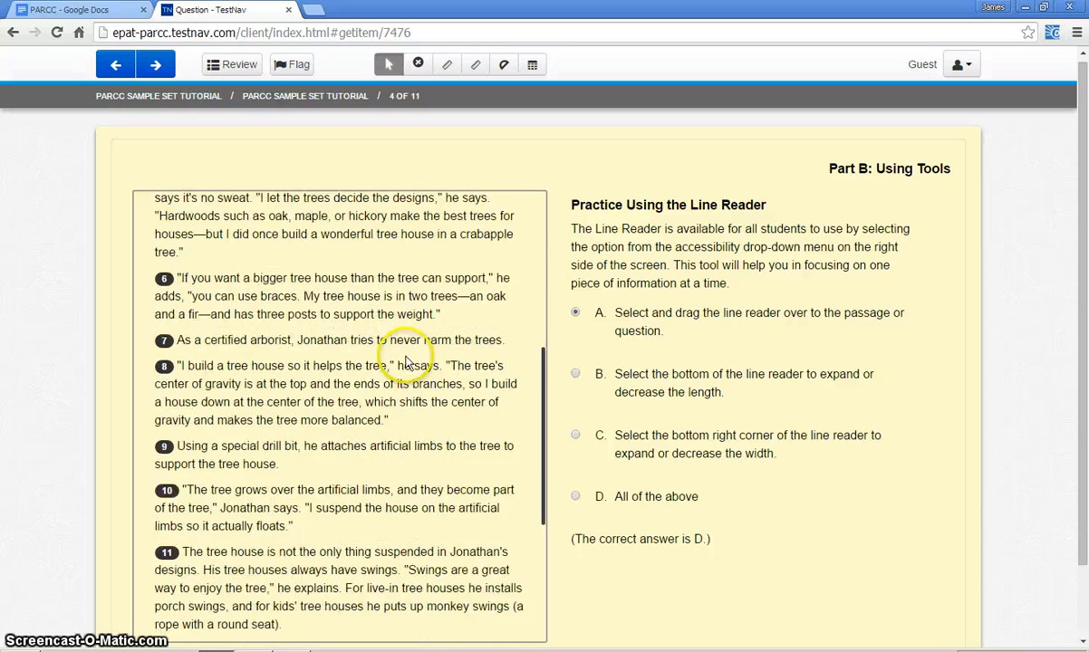
drag(180, 365, 264, 419)
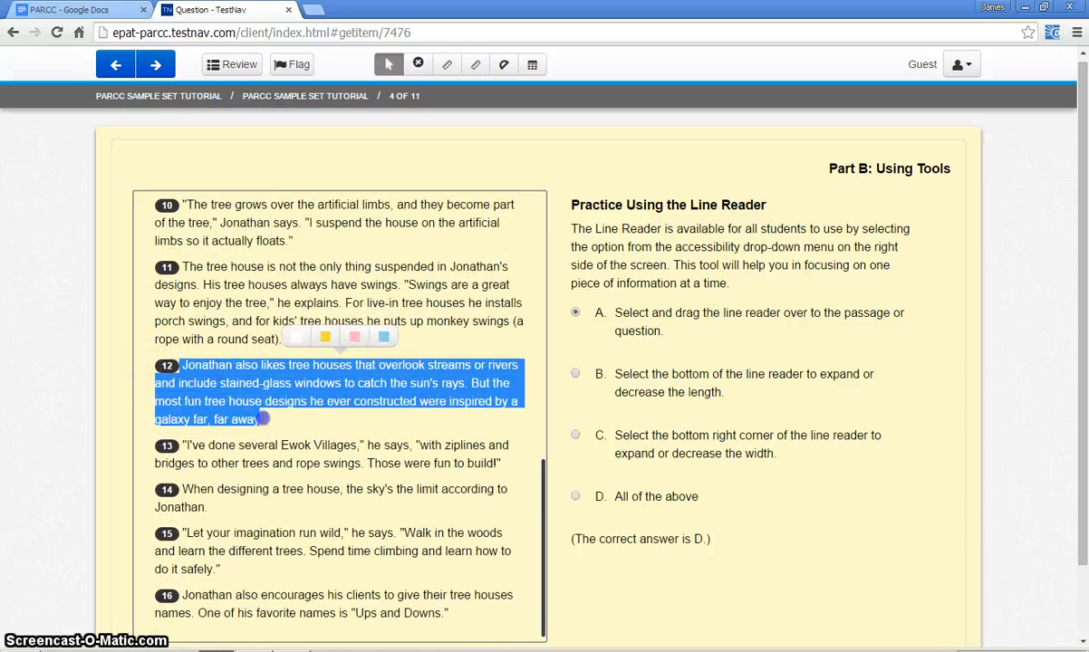
click(358, 341)
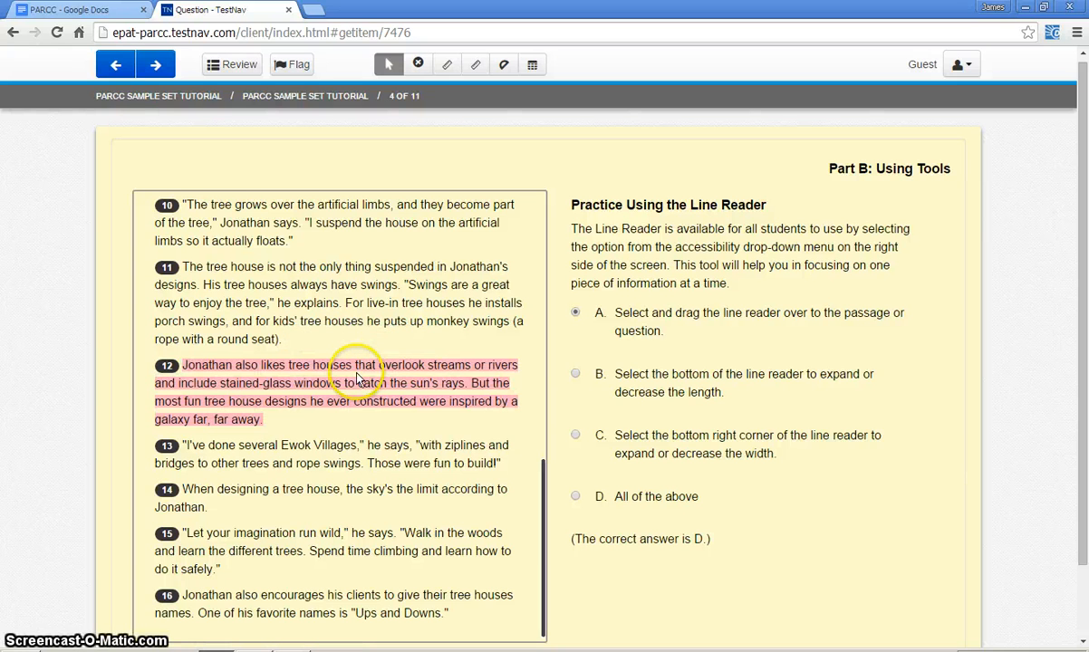
Highlight the text of answer choice B in yellow.
scroll(358, 379, down, 1)
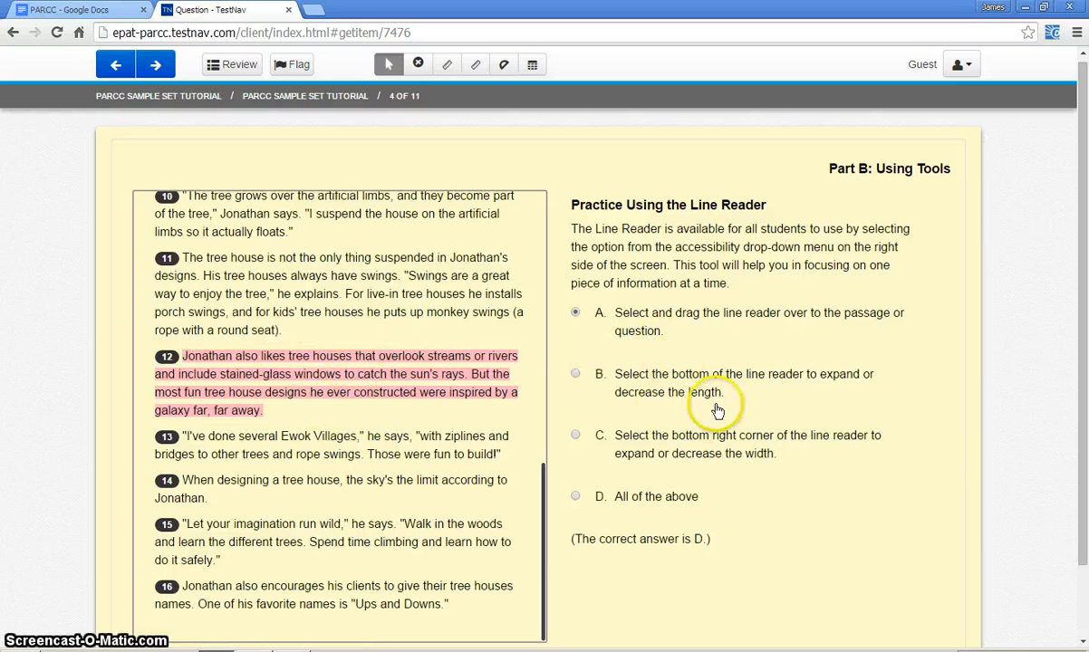
drag(725, 396, 618, 382)
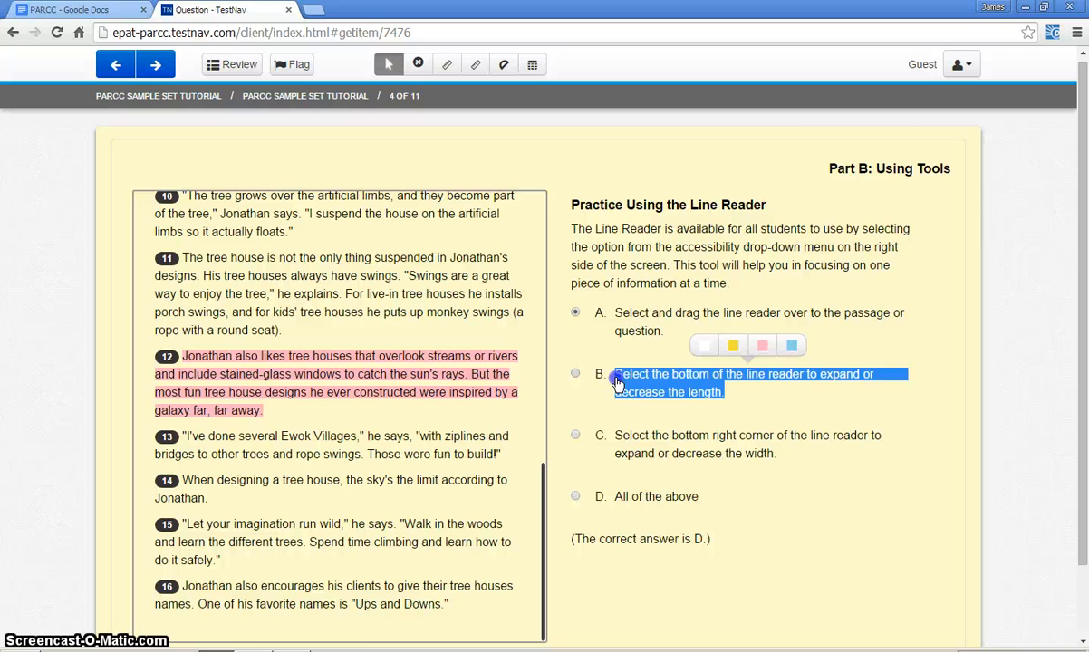
click(734, 347)
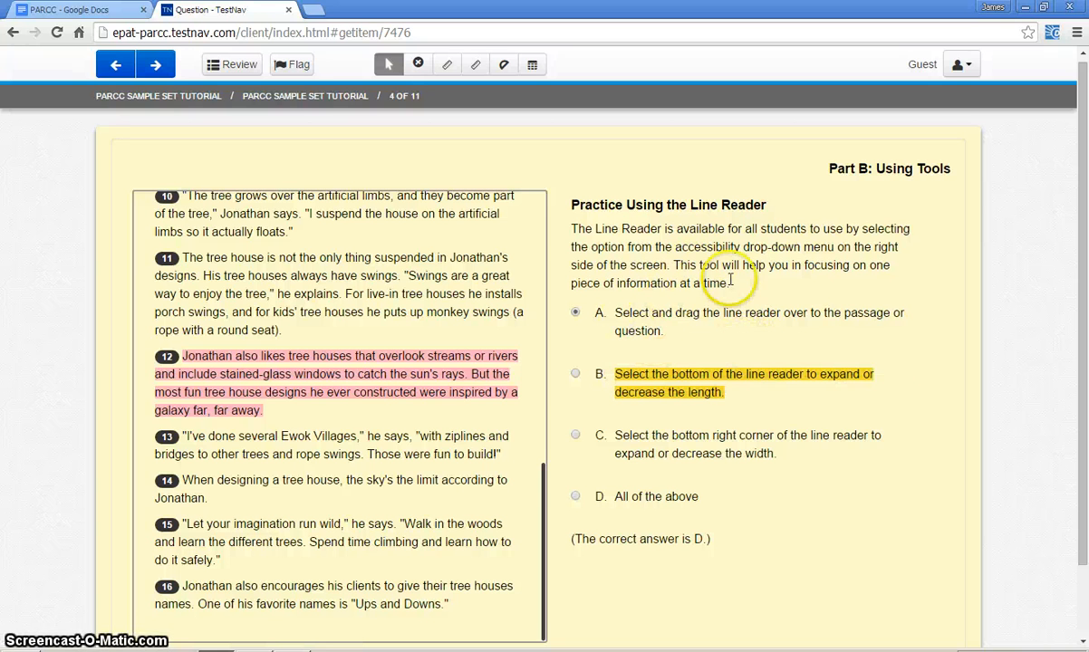
Highlight the introductory Line Reader paragraph above the answer choices in yellow and remove that highlight again.
drag(734, 287, 580, 228)
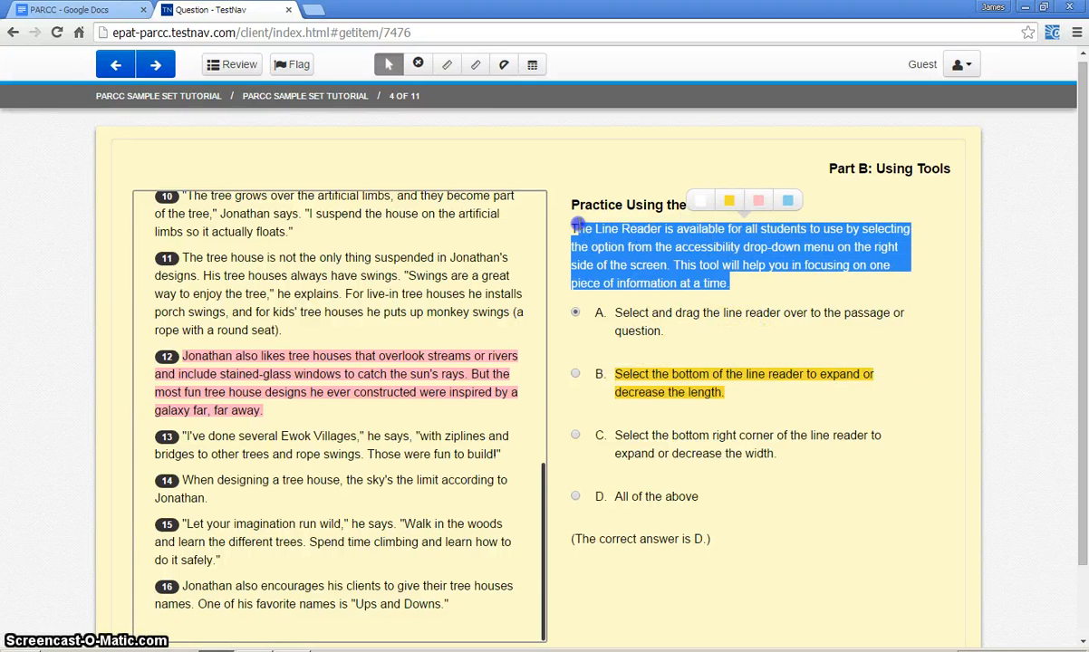
click(731, 203)
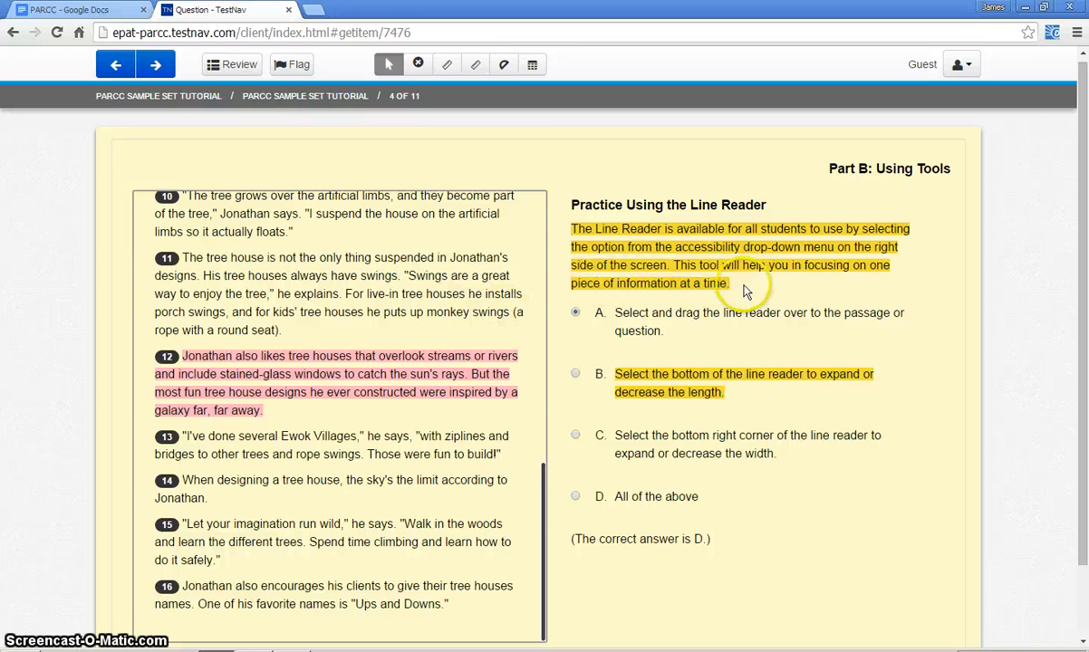
drag(730, 284, 564, 231)
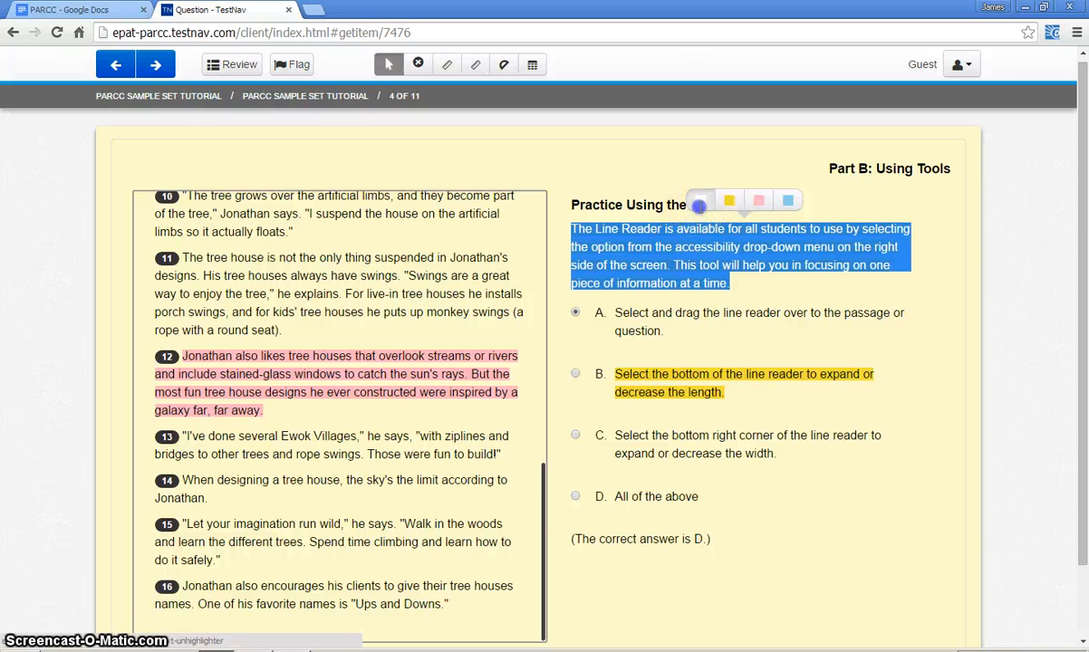
click(700, 207)
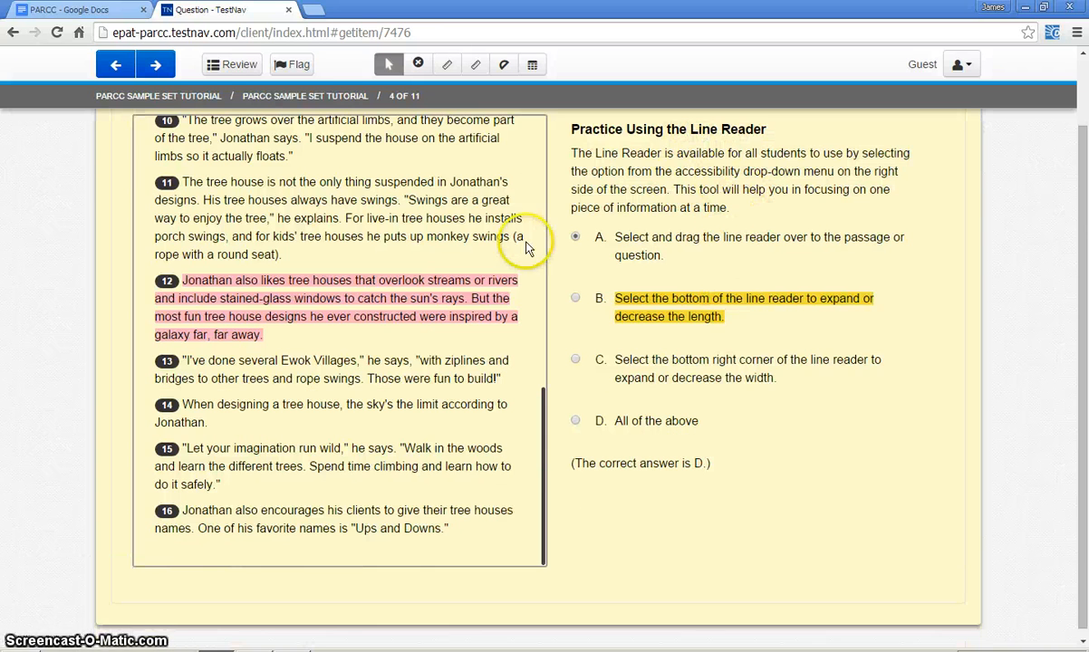
Advance past the instruction screens and question 5 to question 6 of 11, the Video Player practice item.
click(156, 65)
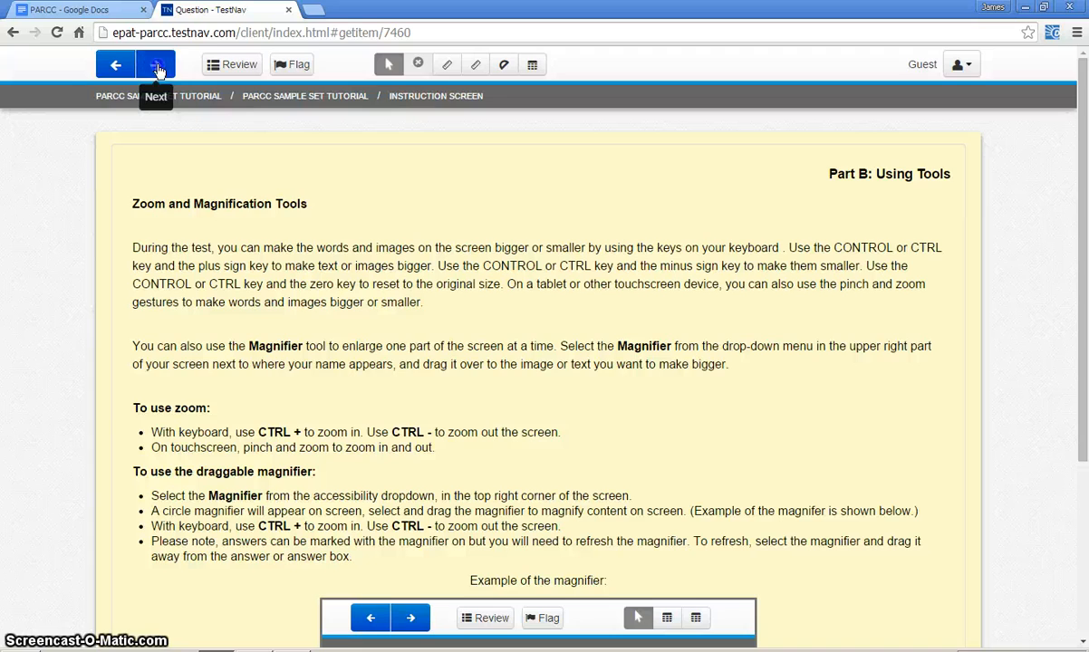
click(156, 69)
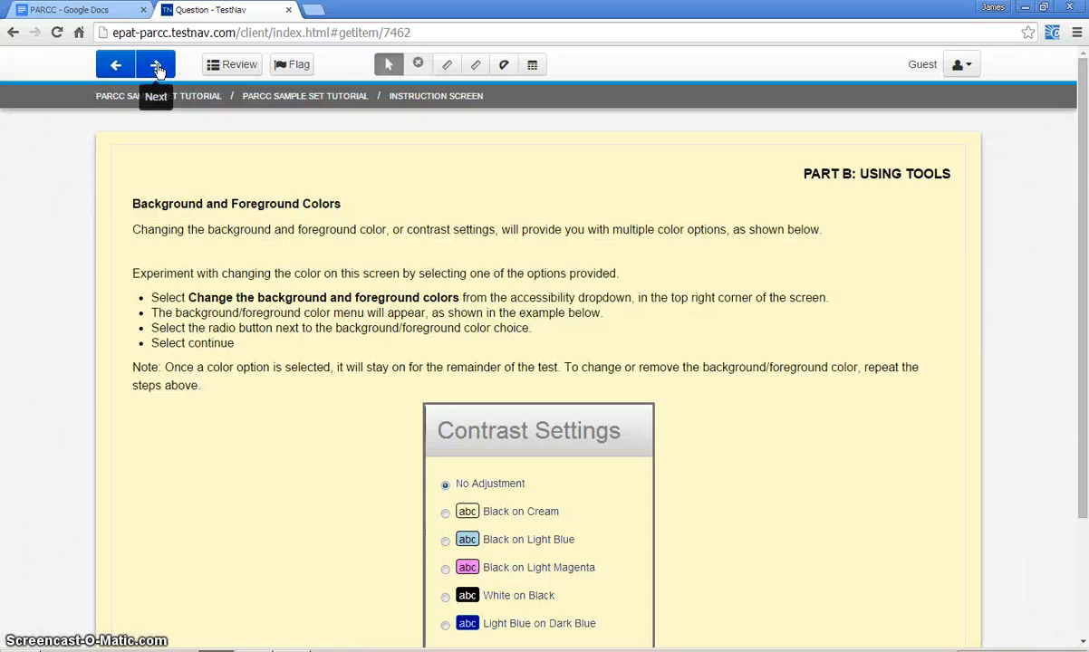
click(159, 69)
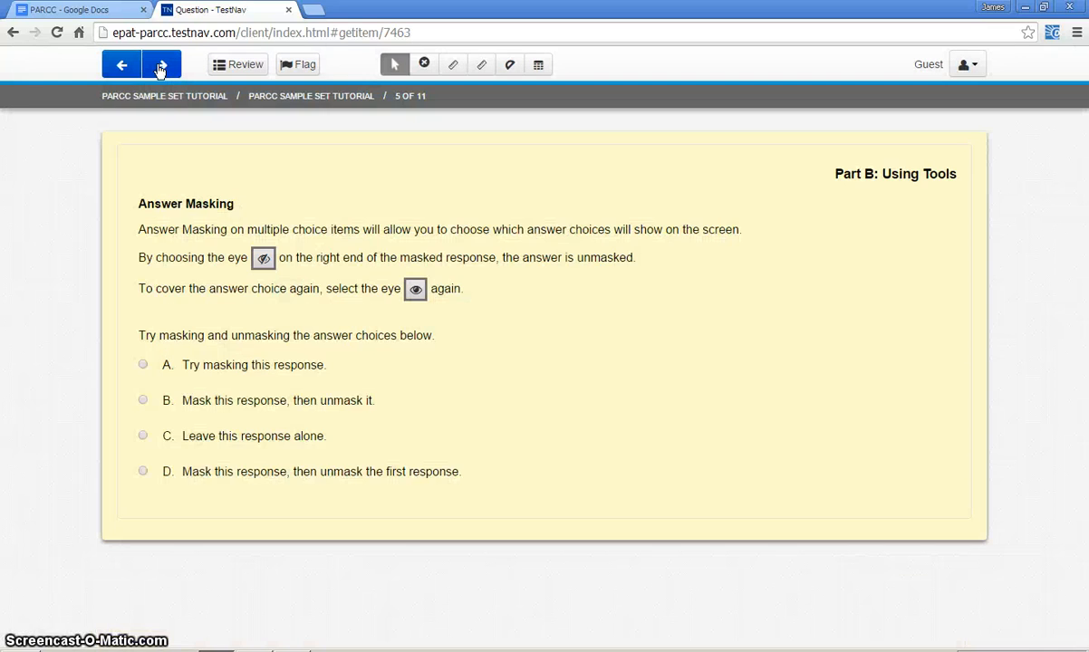
click(159, 69)
click(159, 69)
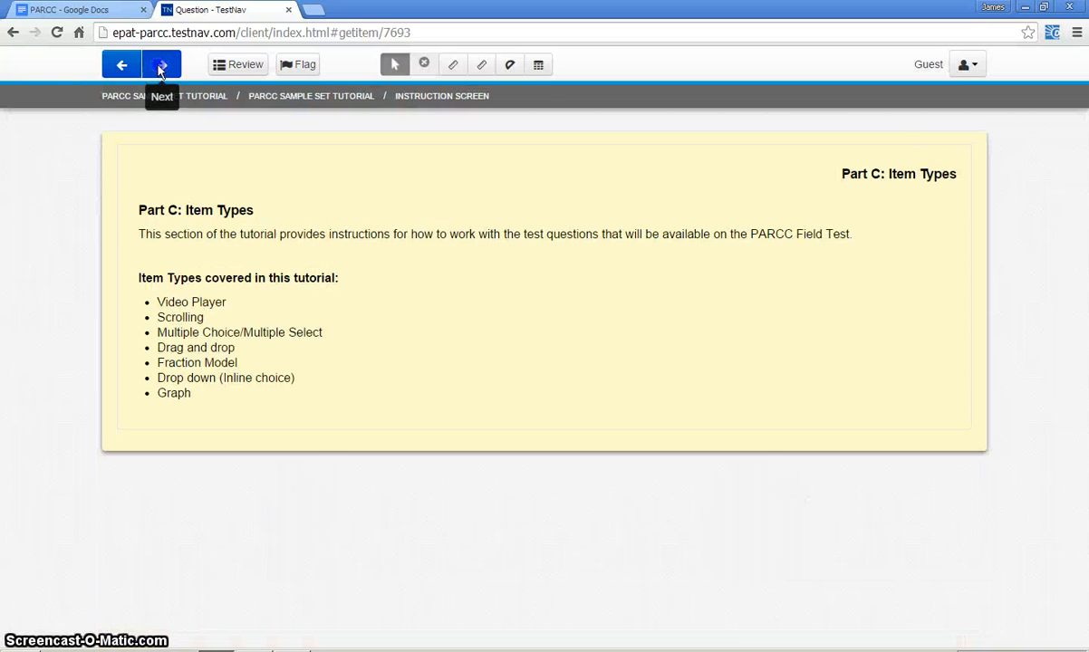
click(160, 69)
click(156, 67)
Play and pause the sample video, and repeat the play and pause once more.
click(303, 221)
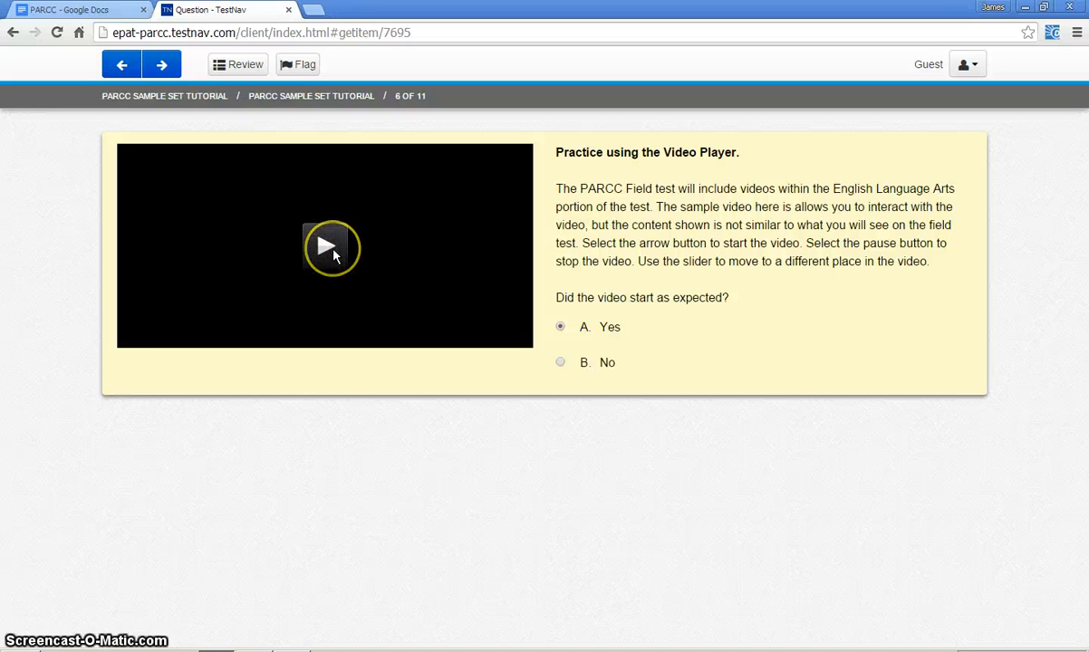
click(327, 249)
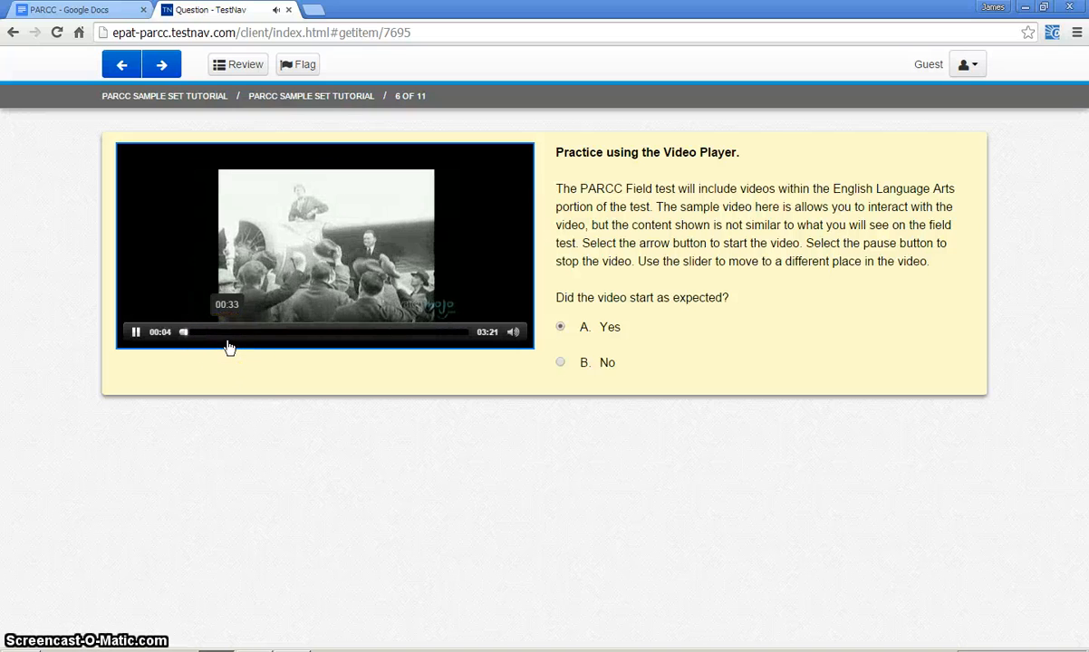
click(136, 332)
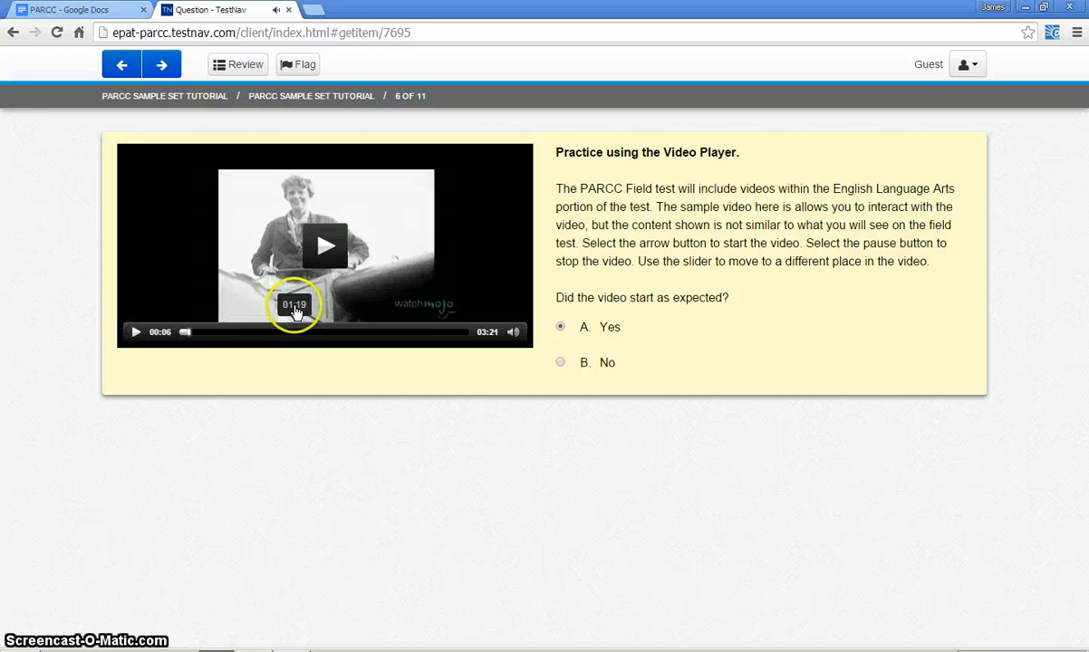
click(136, 336)
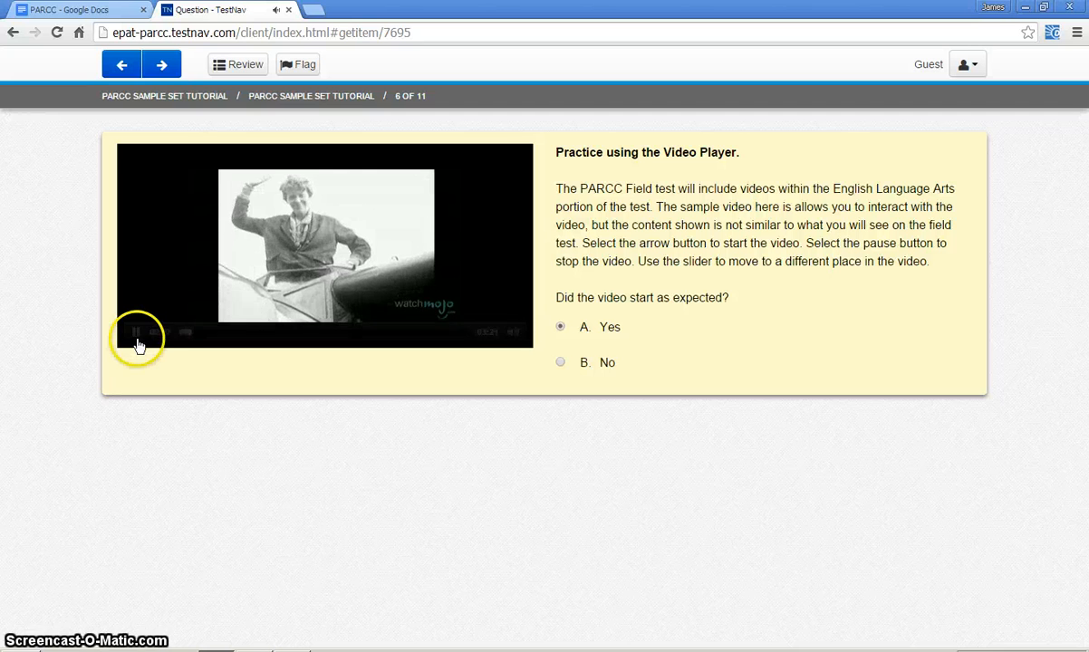
click(136, 335)
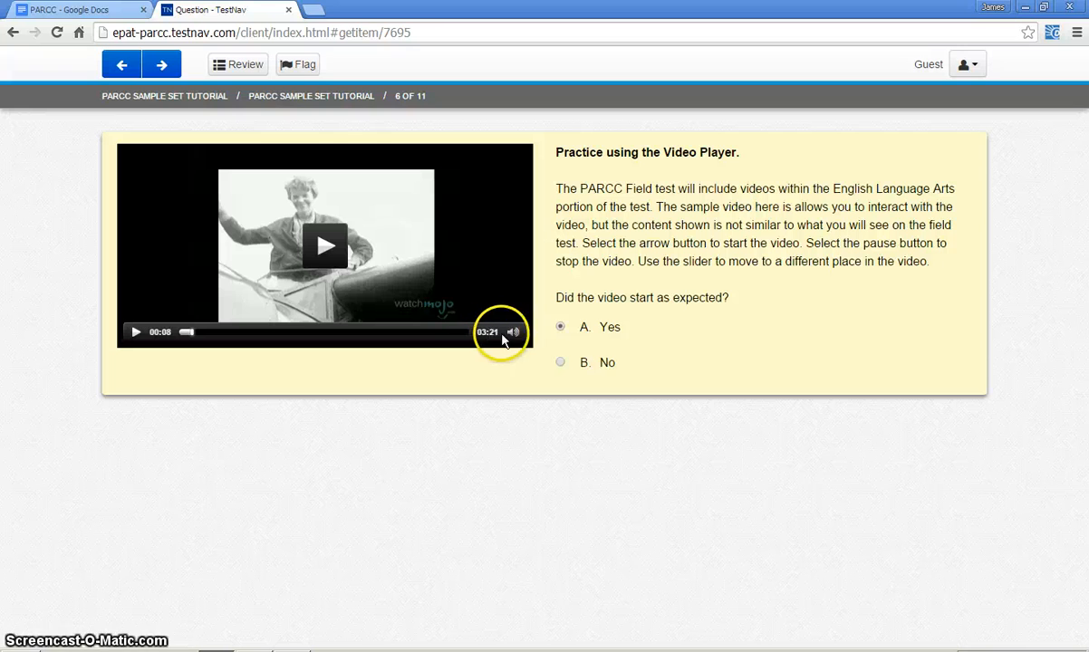
mouse_move(517, 337)
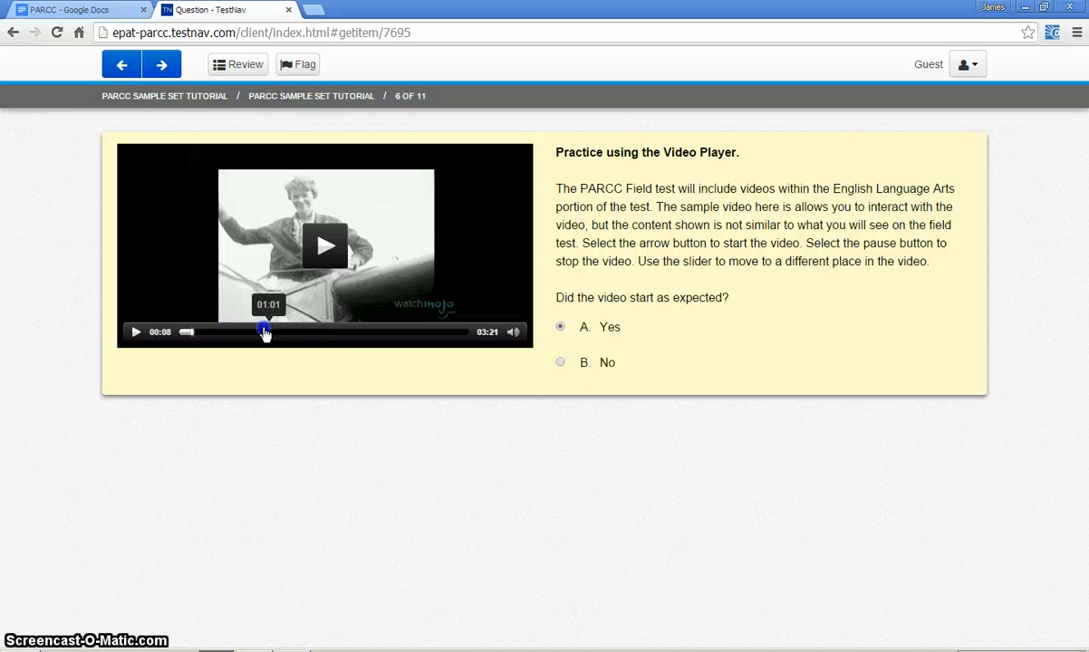
Jump the sample video to 00:37 and on to 01:30, pausing playback after each jump.
click(233, 332)
click(136, 332)
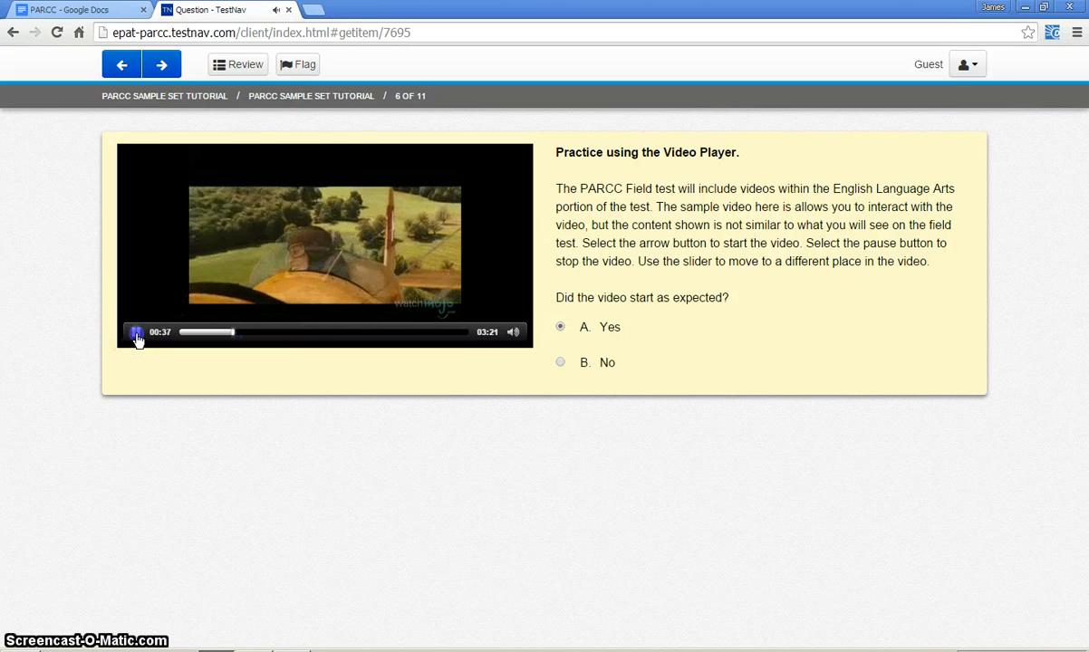
click(135, 332)
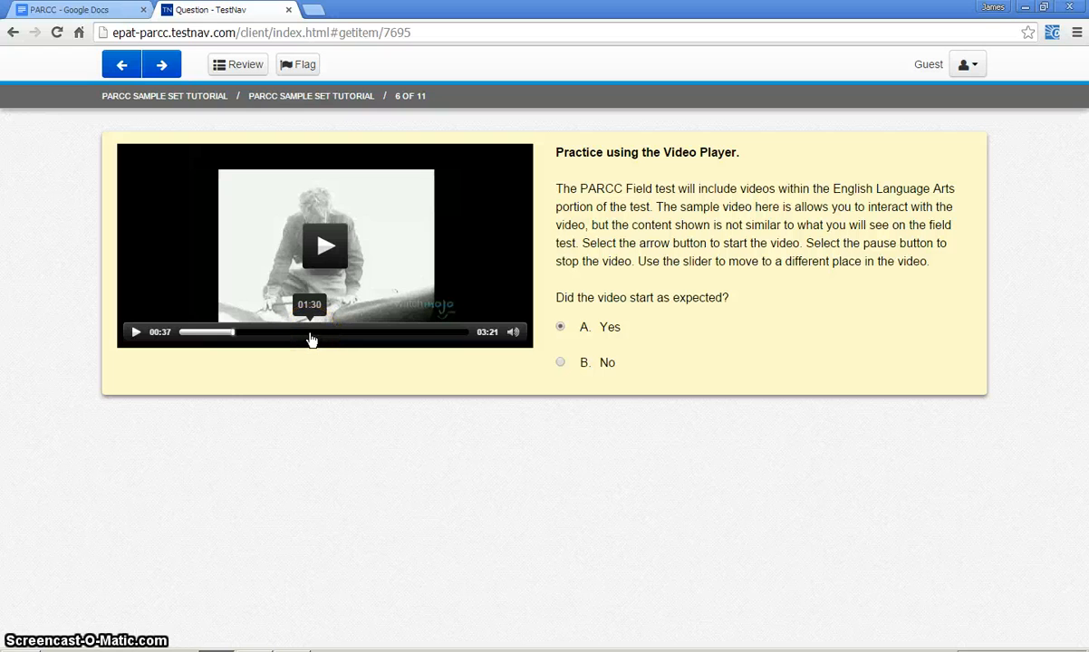
click(310, 334)
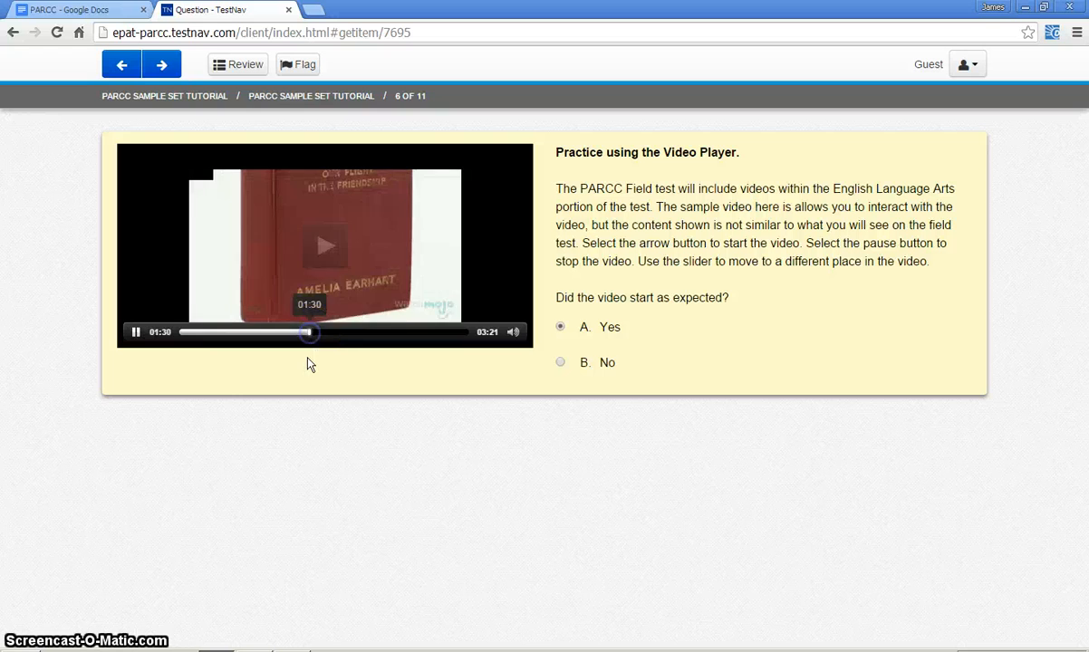
click(136, 332)
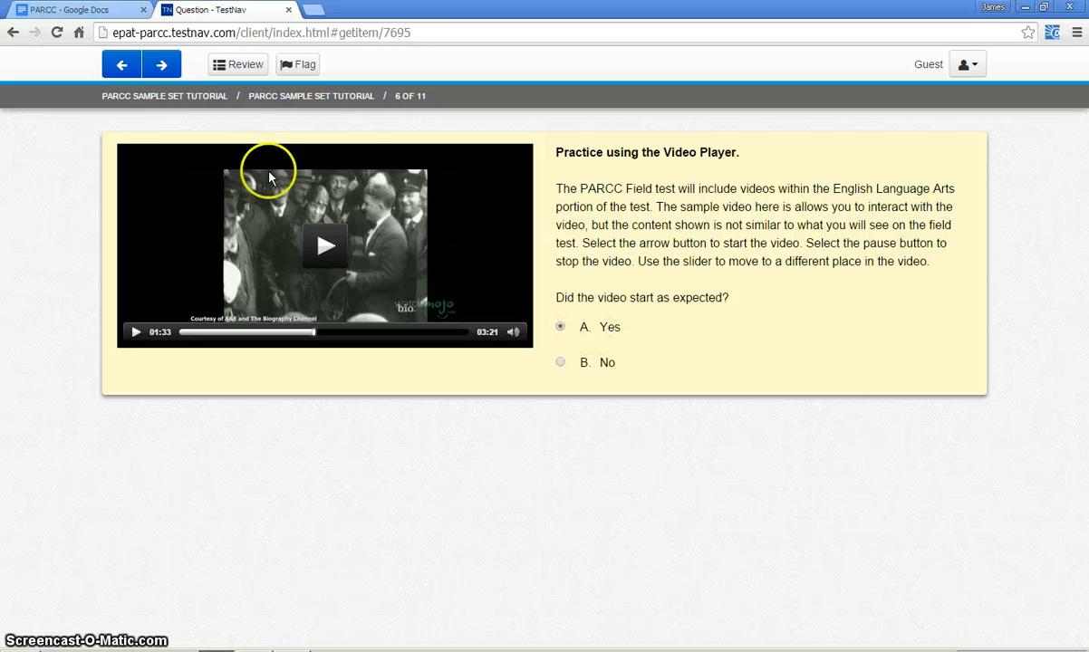
Advance past the scrollbar instruction screen to question 7 of 11, the multiple choice and multiple select item.
click(168, 70)
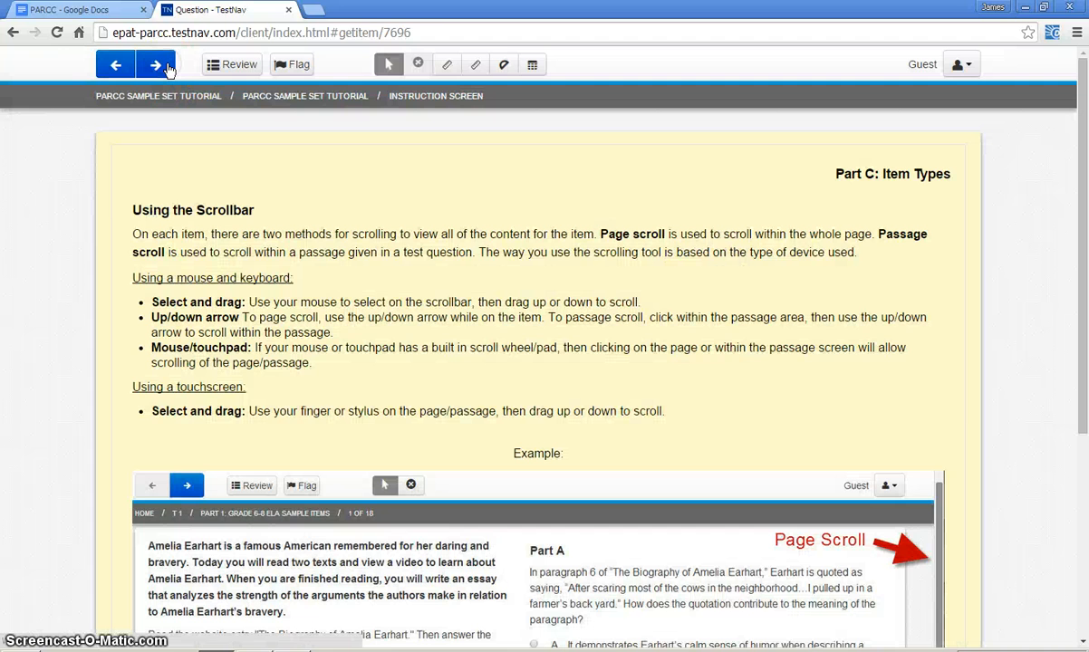
click(159, 65)
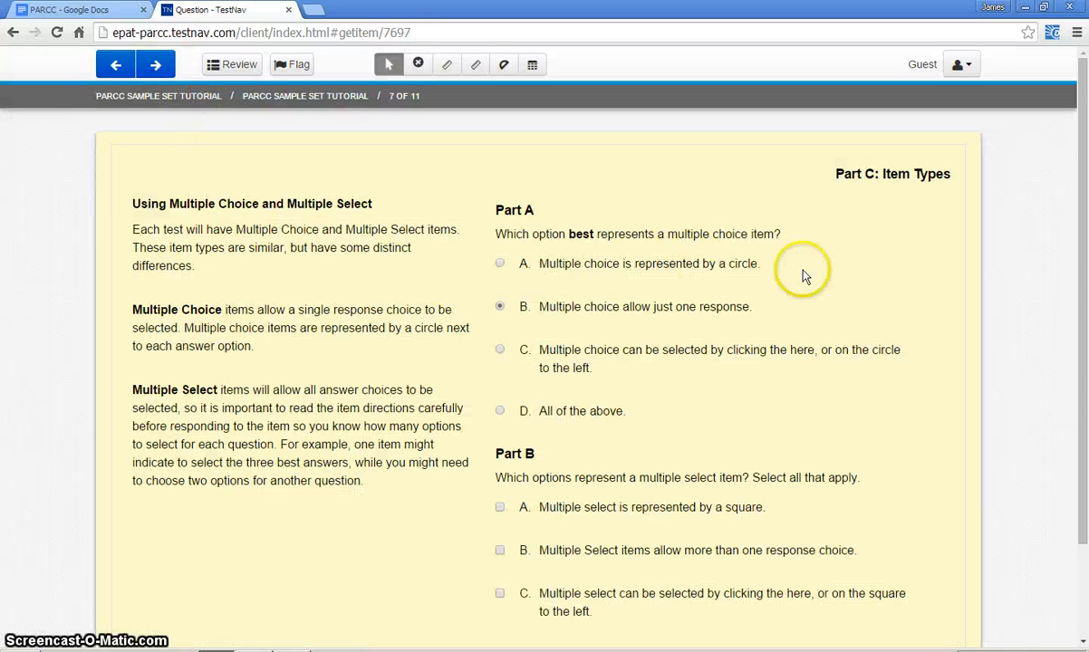
scroll(552, 292, down, 1)
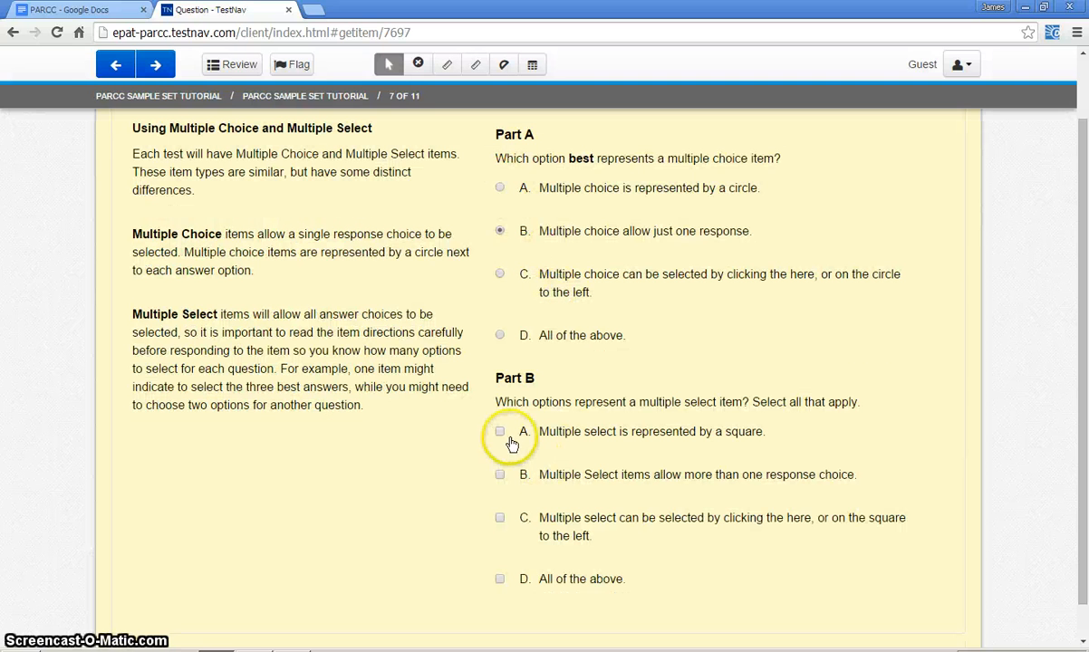
Switch the Part A answer back and forth among the choices, ending on choice B.
click(499, 188)
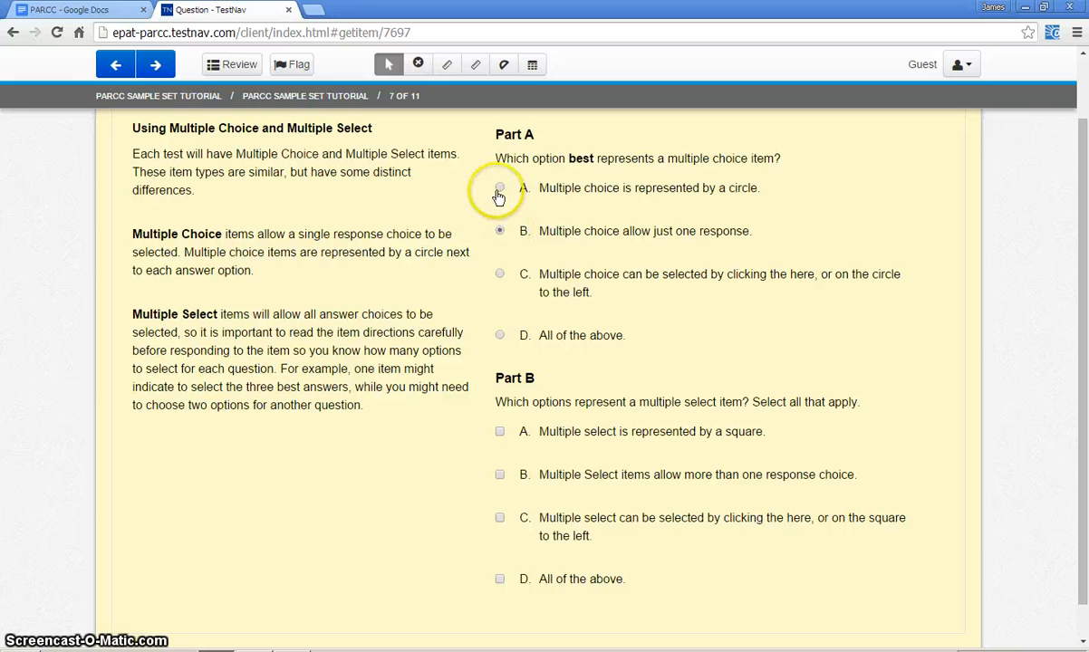
click(501, 232)
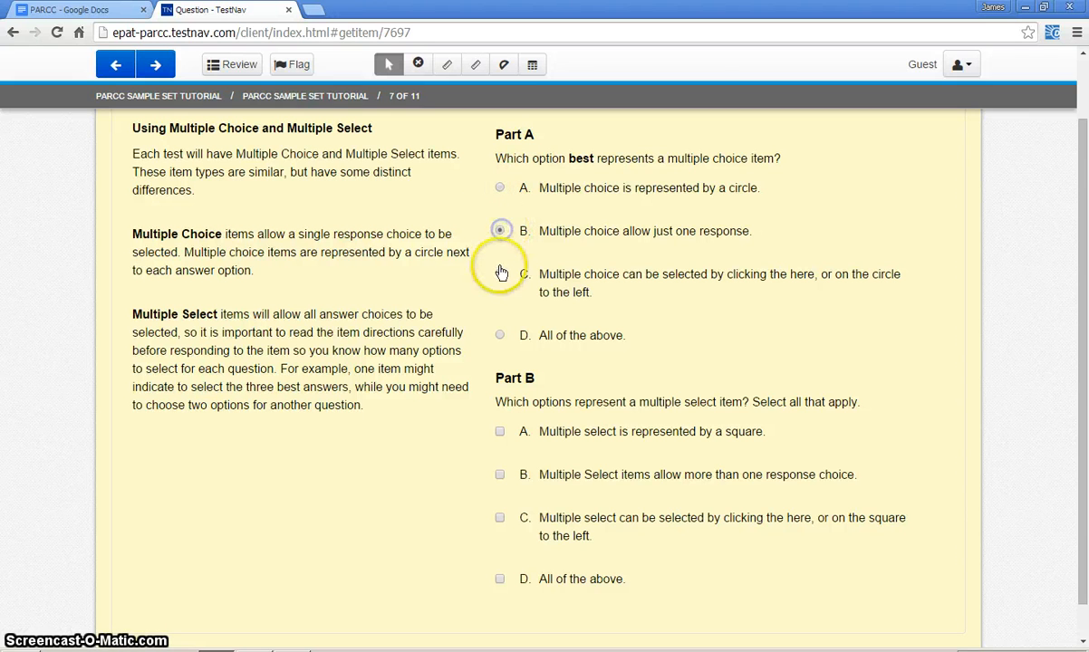
click(499, 336)
click(499, 232)
click(500, 190)
click(500, 232)
click(500, 270)
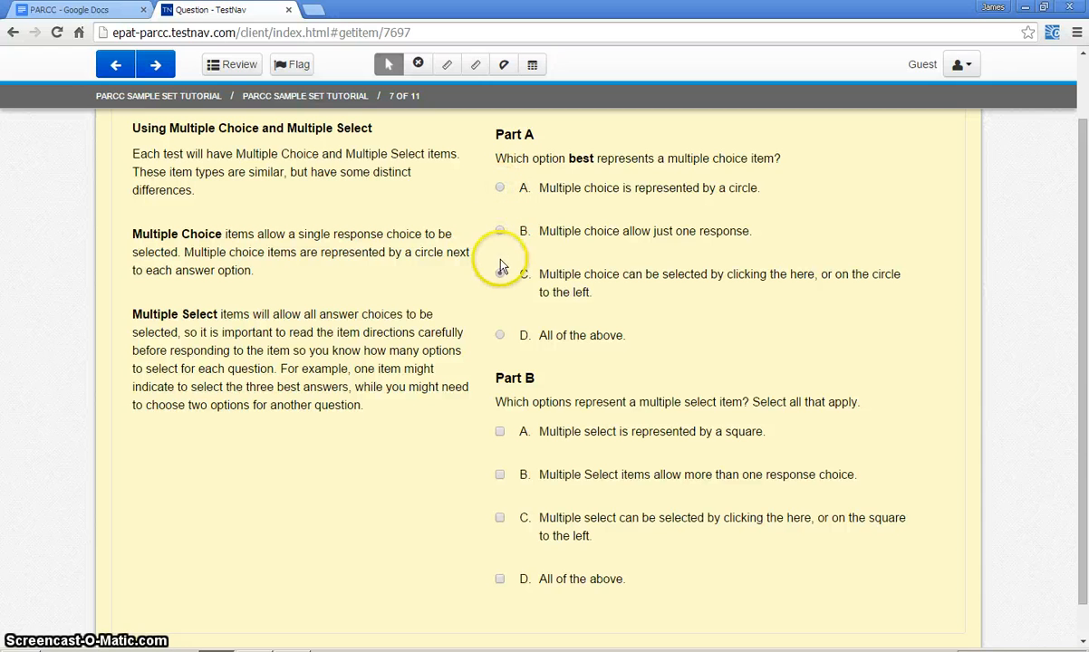
click(500, 191)
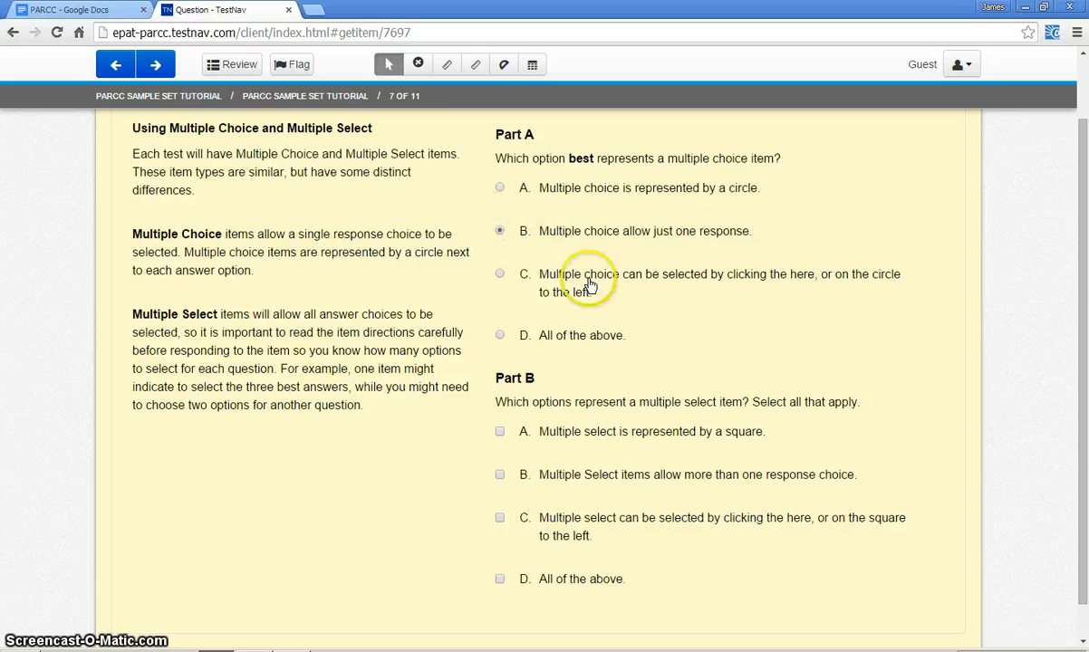
Select Part B choices A, B and C together and clear all three again.
scroll(574, 318, down, 1)
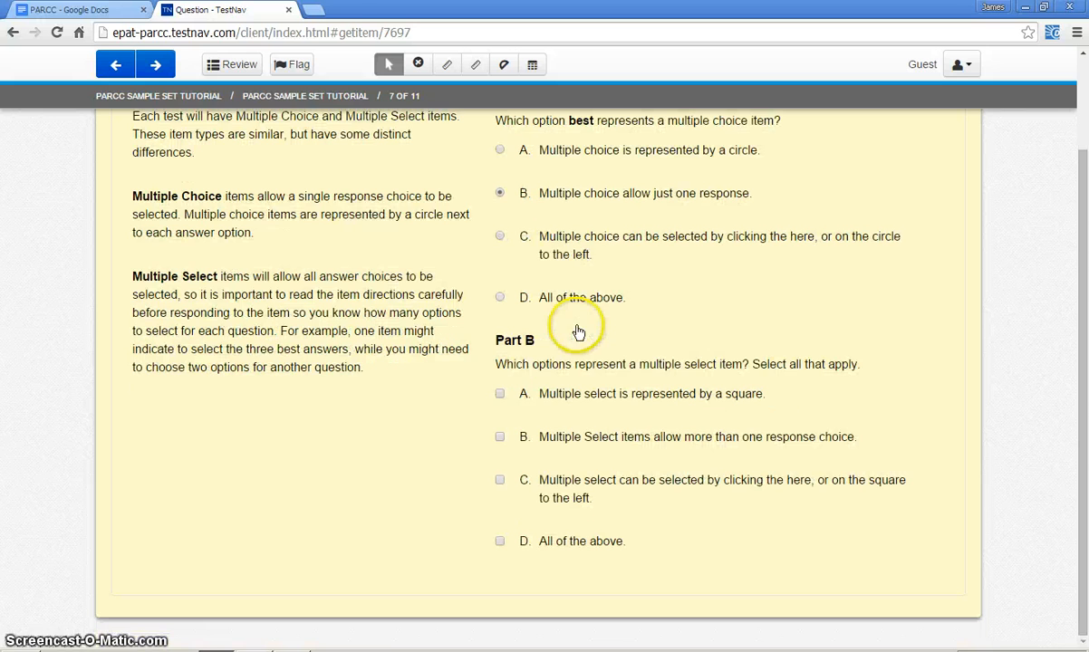
click(500, 396)
click(499, 438)
click(500, 479)
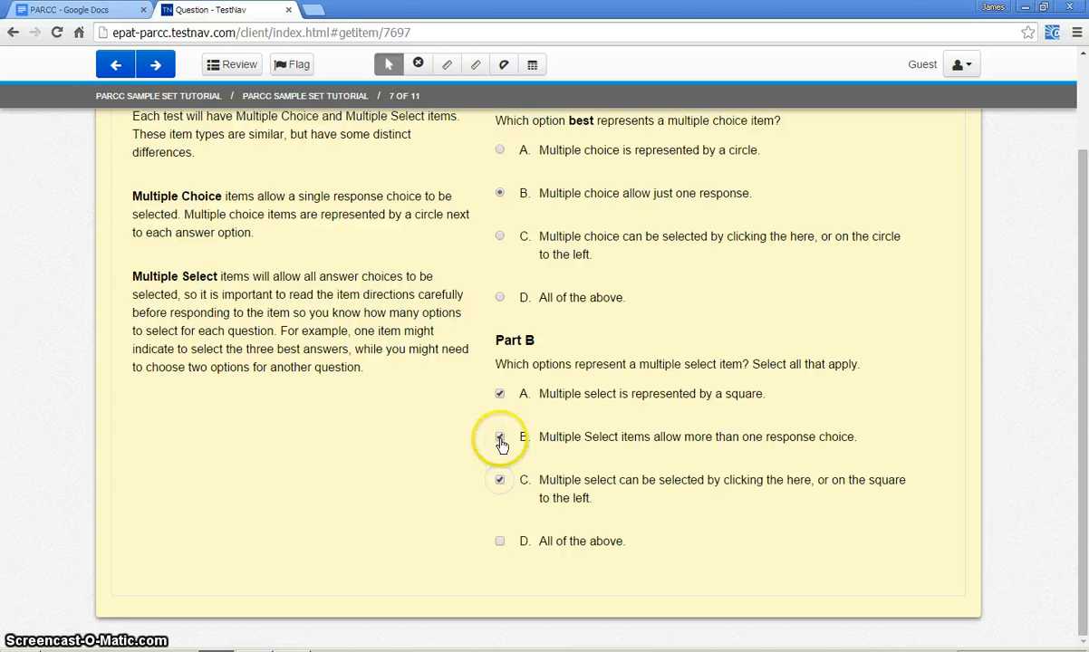
click(500, 441)
click(500, 481)
click(499, 397)
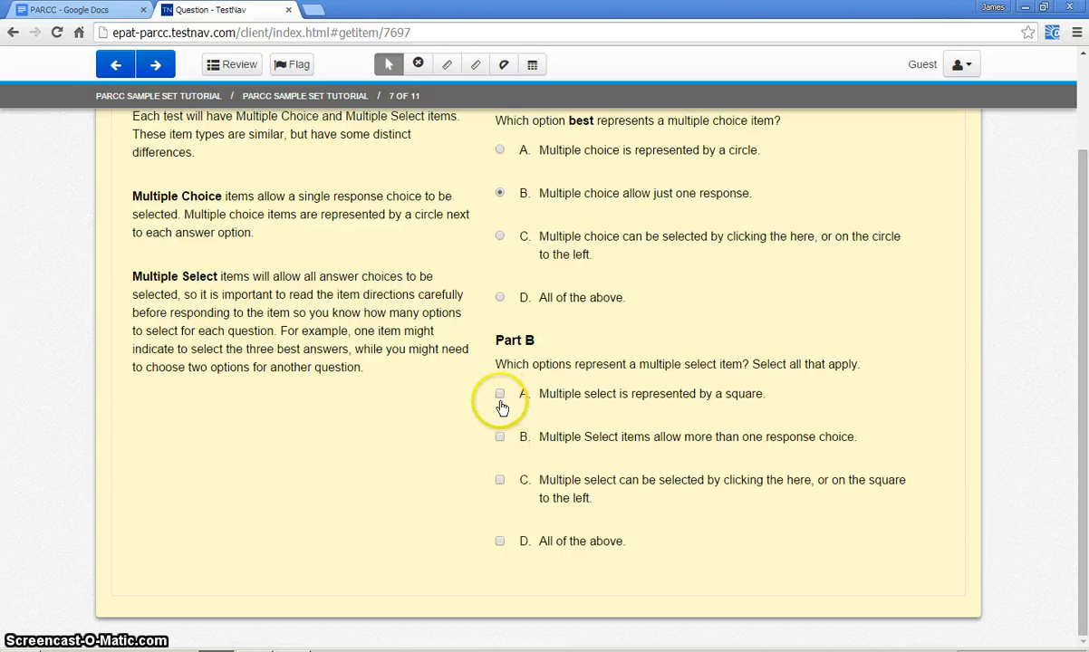
Select Part B choices A and B and advance to question 8 of 11.
click(499, 439)
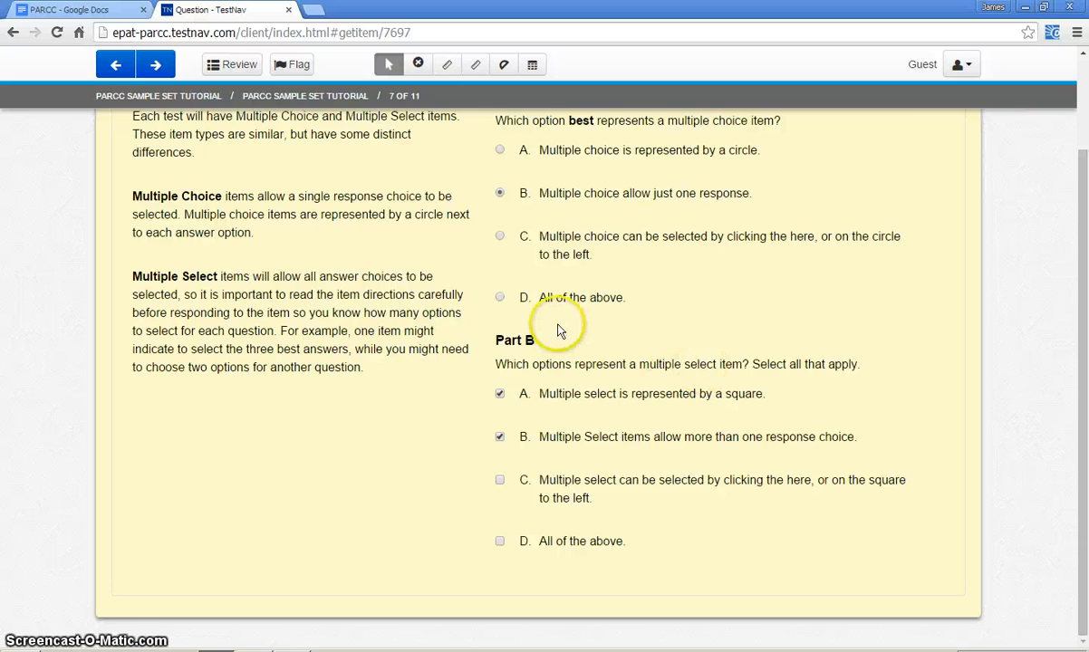
scroll(559, 328, up, 2)
click(155, 65)
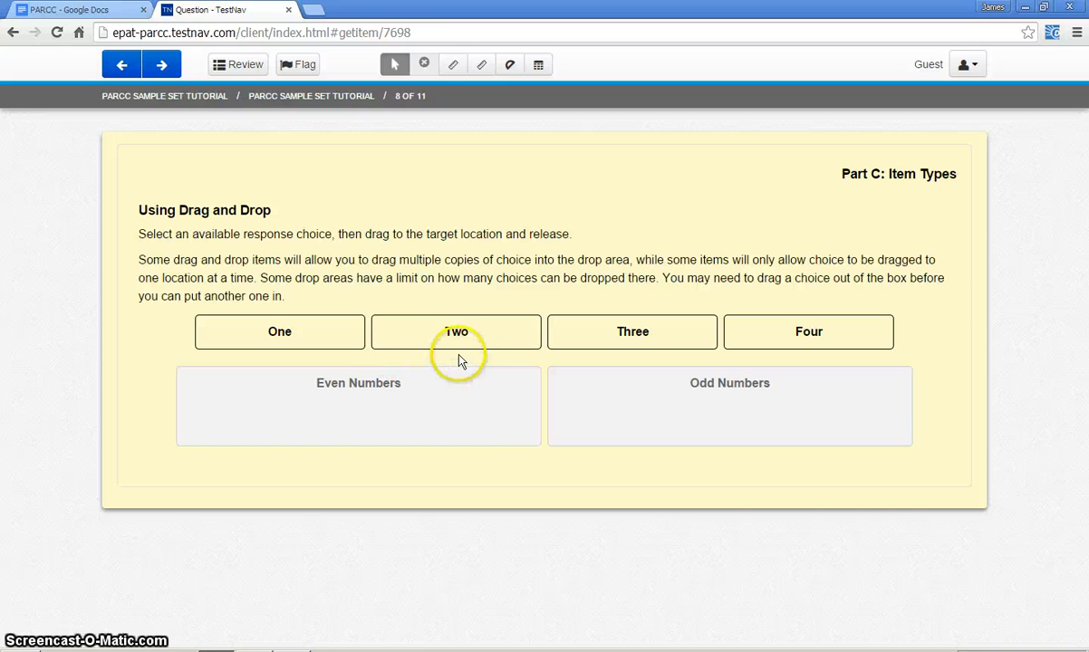
Place Two and Four under Even Numbers and One and Three under Odd Numbers, and advance to question 9 of 11.
drag(413, 355, 309, 411)
drag(699, 338, 449, 416)
drag(421, 328, 624, 429)
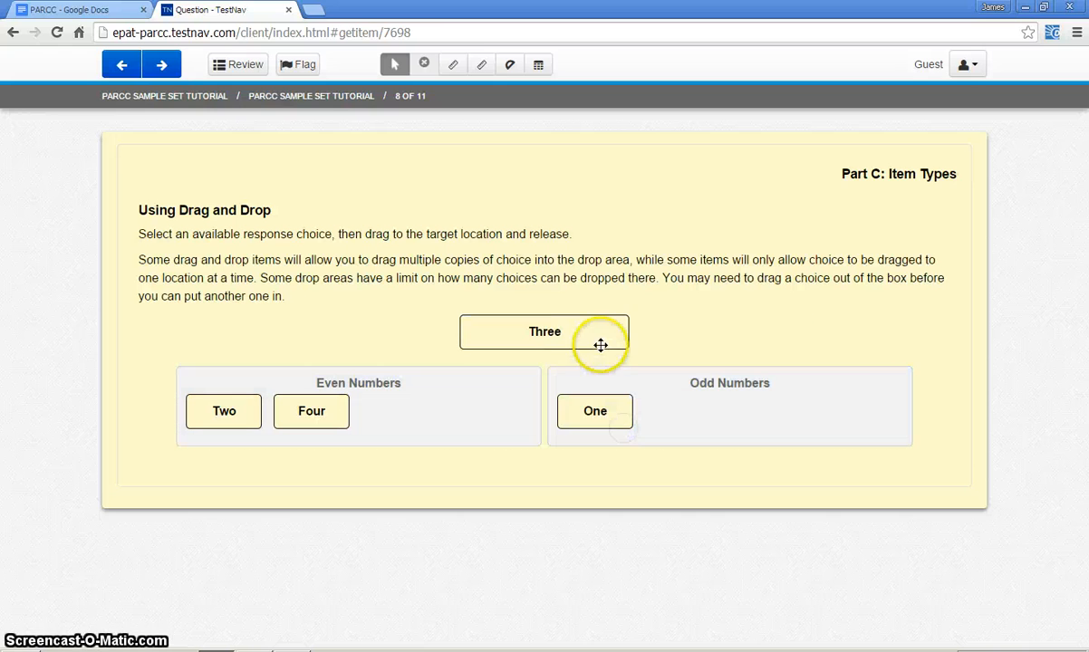
drag(601, 343, 824, 421)
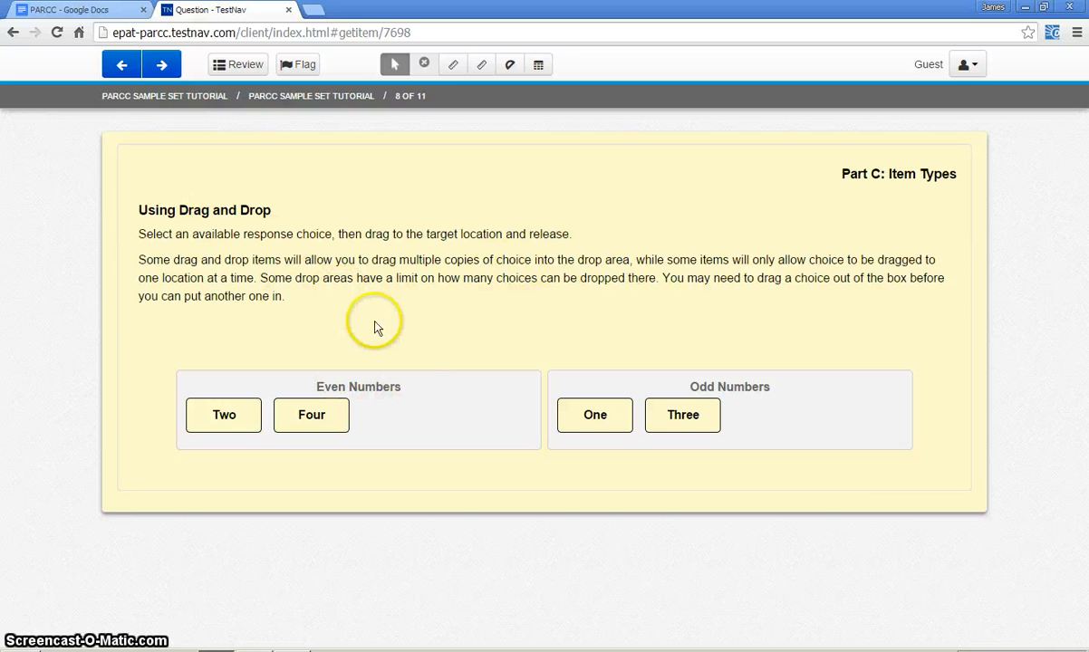
click(158, 63)
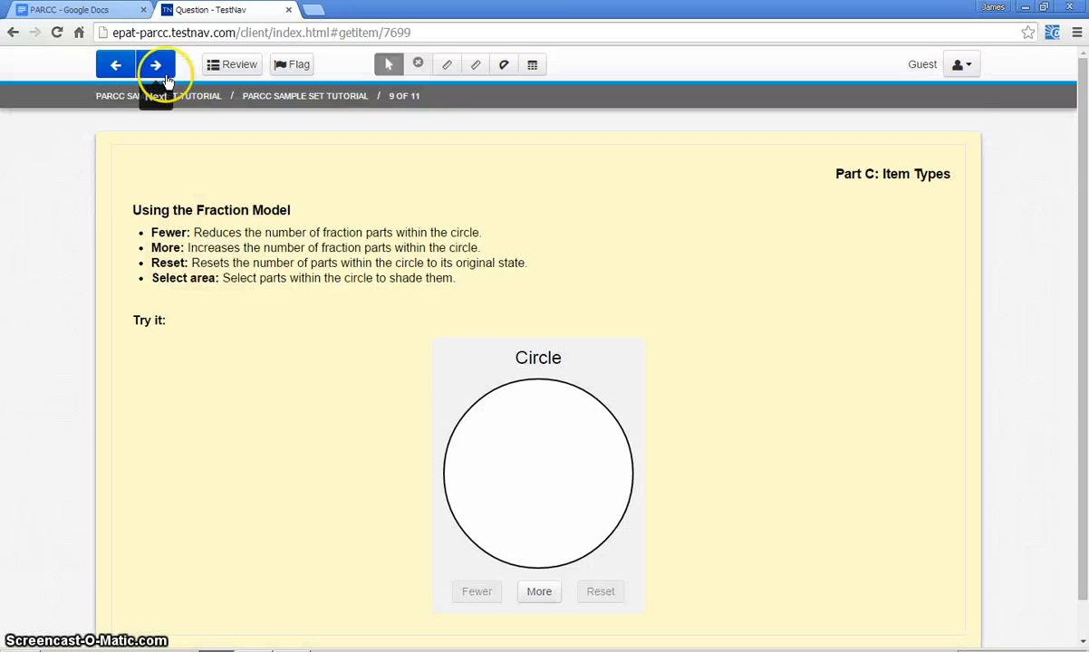
Divide the fraction model circle into two parts and shade the upper half.
scroll(379, 367, down, 1)
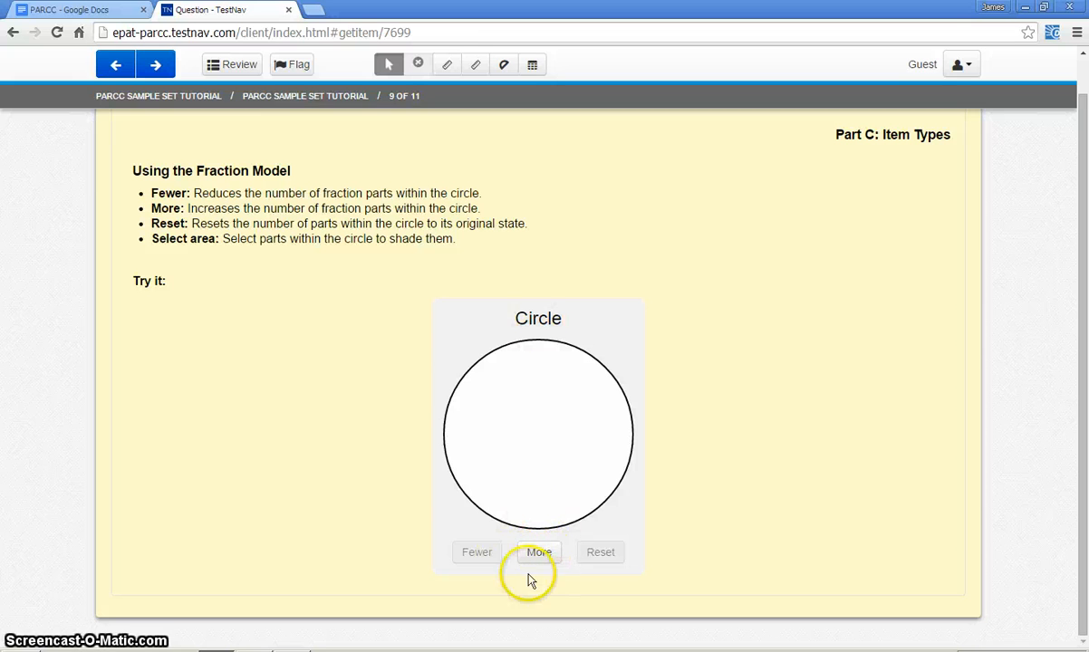
click(543, 552)
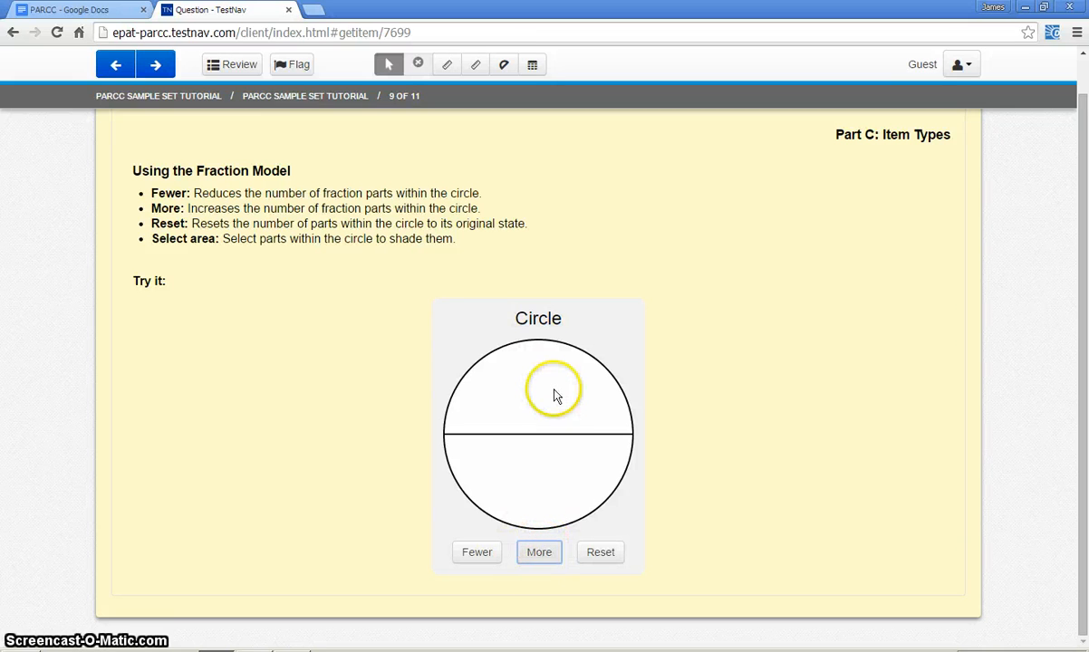
click(523, 390)
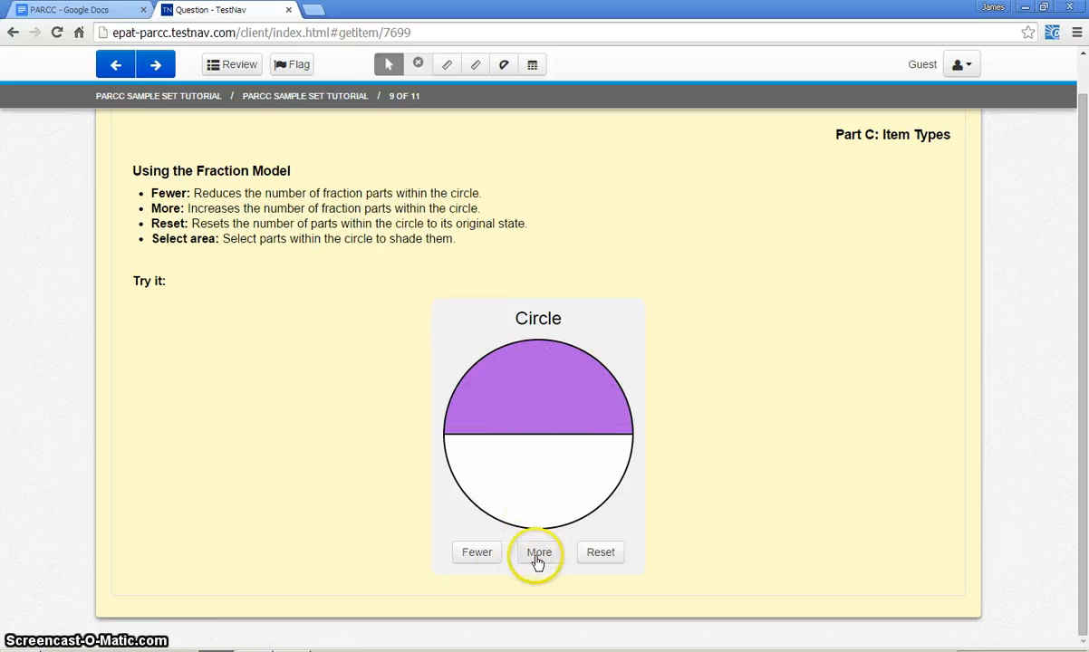
Divide the circle into three parts and shade the left and lower-right parts.
click(542, 556)
click(489, 433)
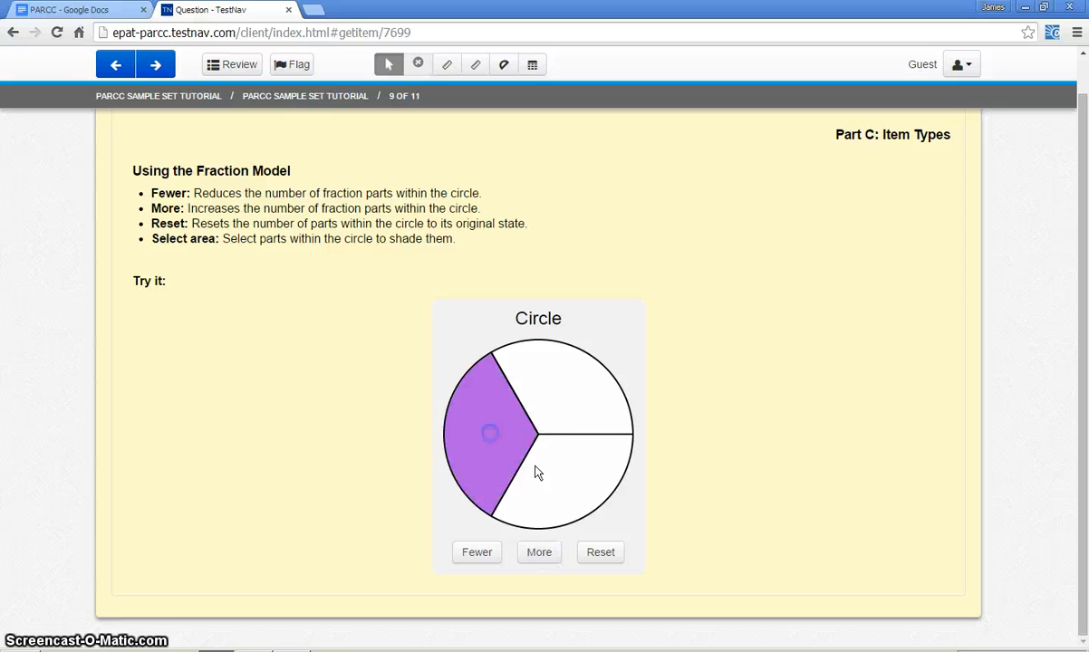
click(563, 487)
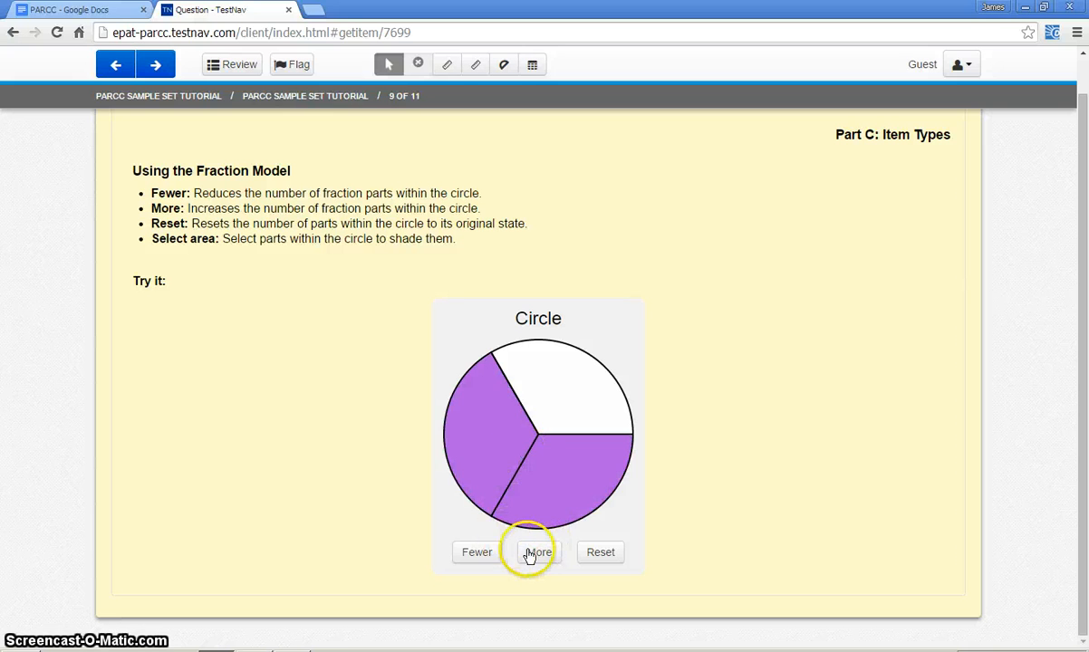
Divide the circle into four parts and shade every quarter except the upper-right one.
click(530, 556)
click(504, 445)
click(513, 410)
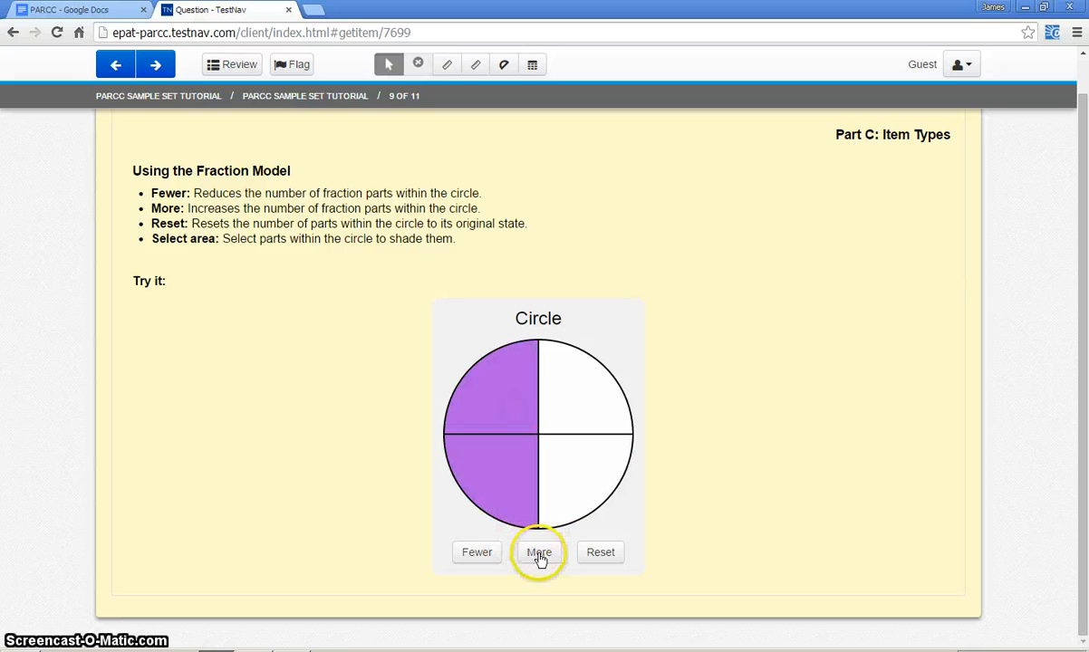
click(572, 472)
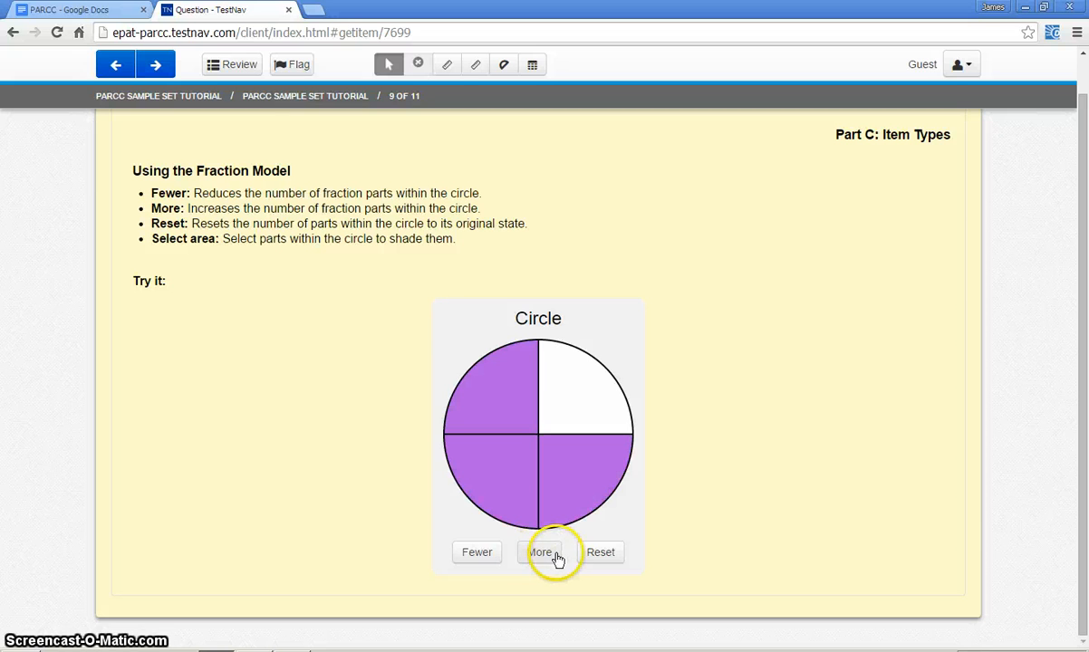
Reset the fraction model circle and advance to question 10 of 11, the inline choice item.
click(603, 557)
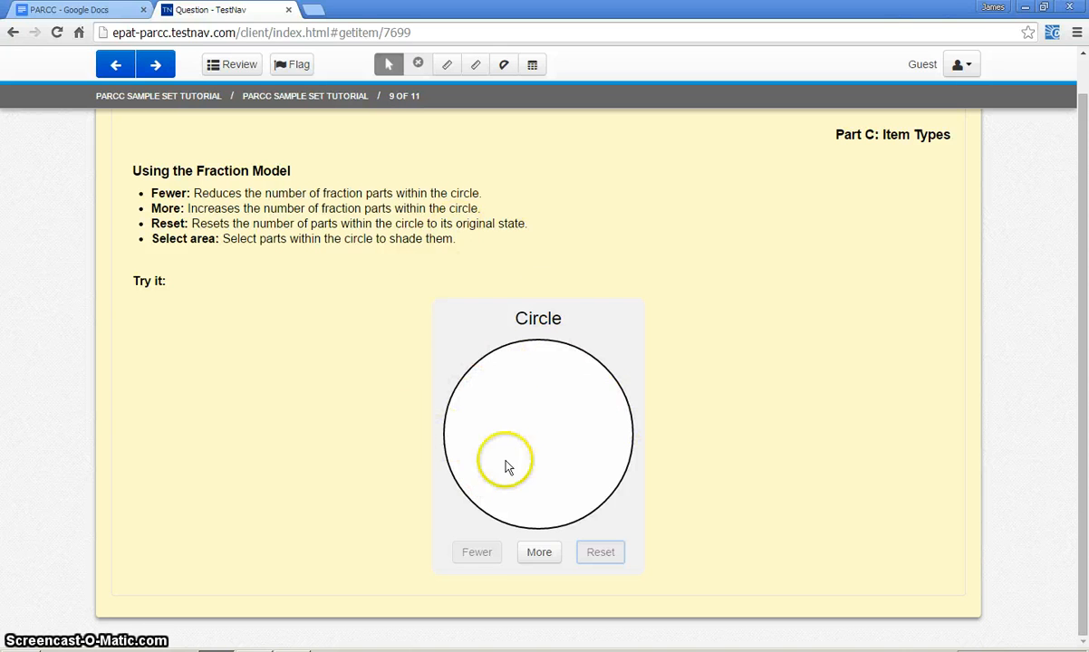
click(150, 64)
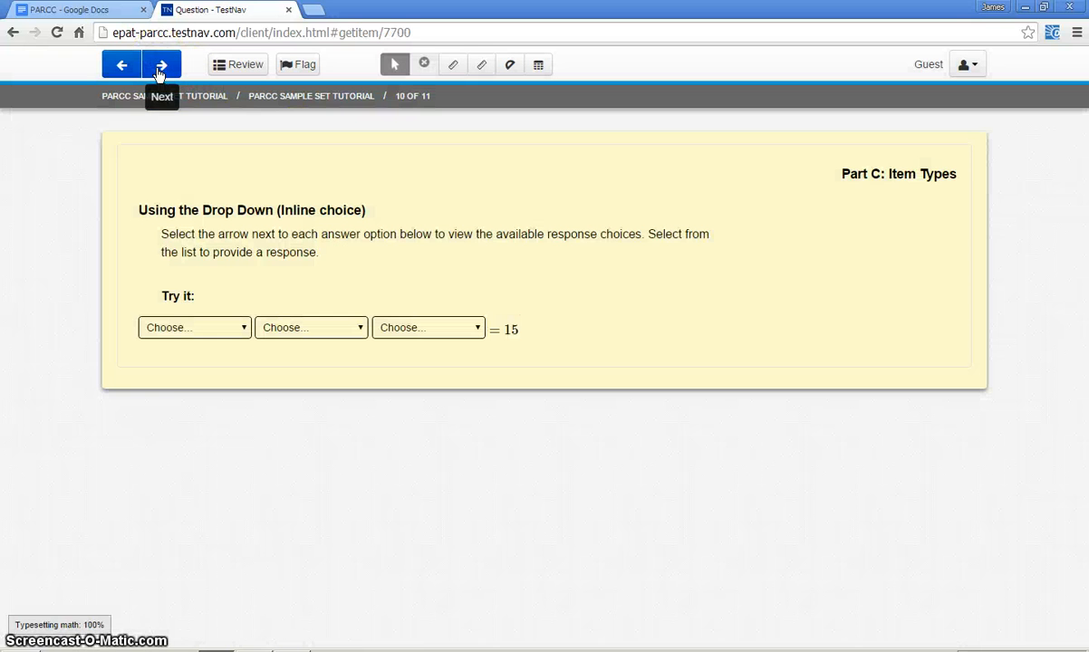
Complete the inline choice equation as 3 x 5 = 15.
click(243, 333)
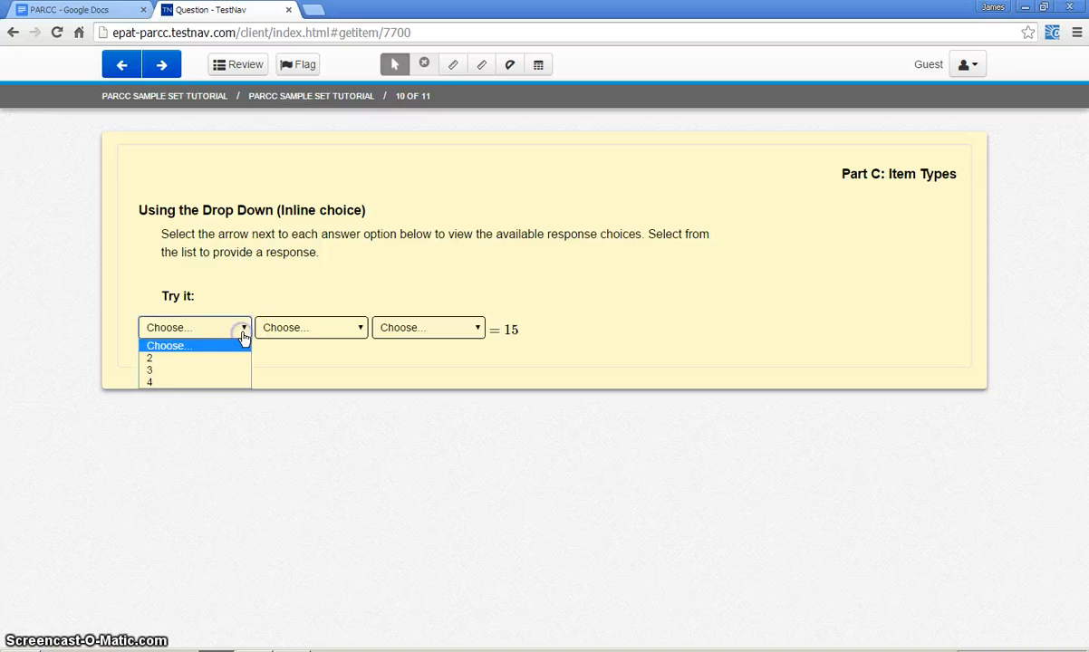
click(197, 370)
click(309, 328)
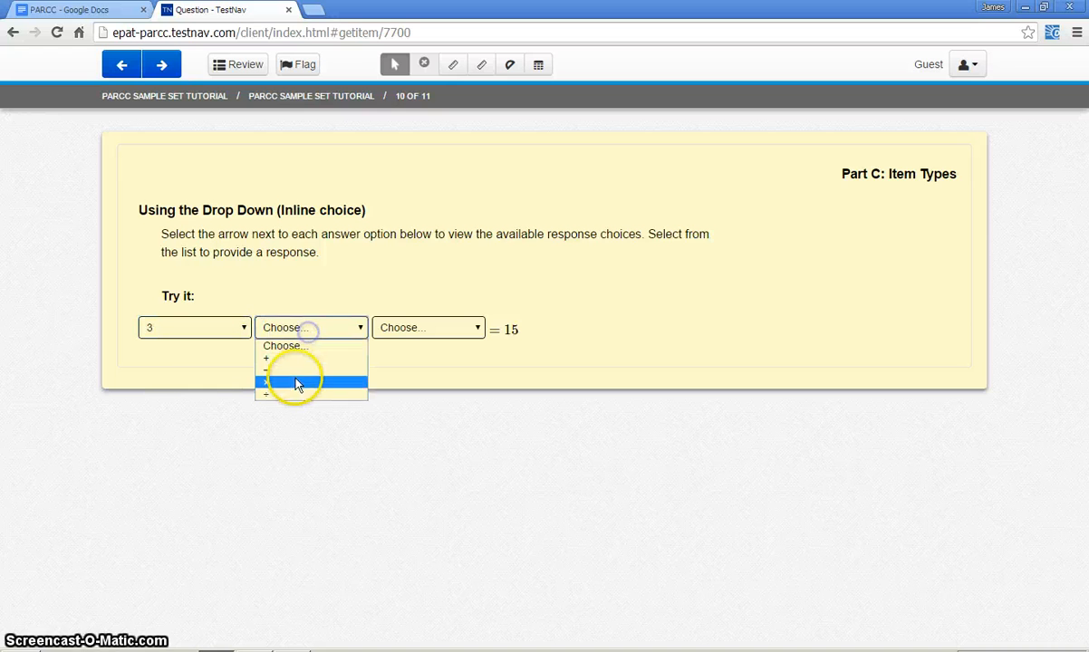
click(294, 379)
click(421, 326)
click(409, 360)
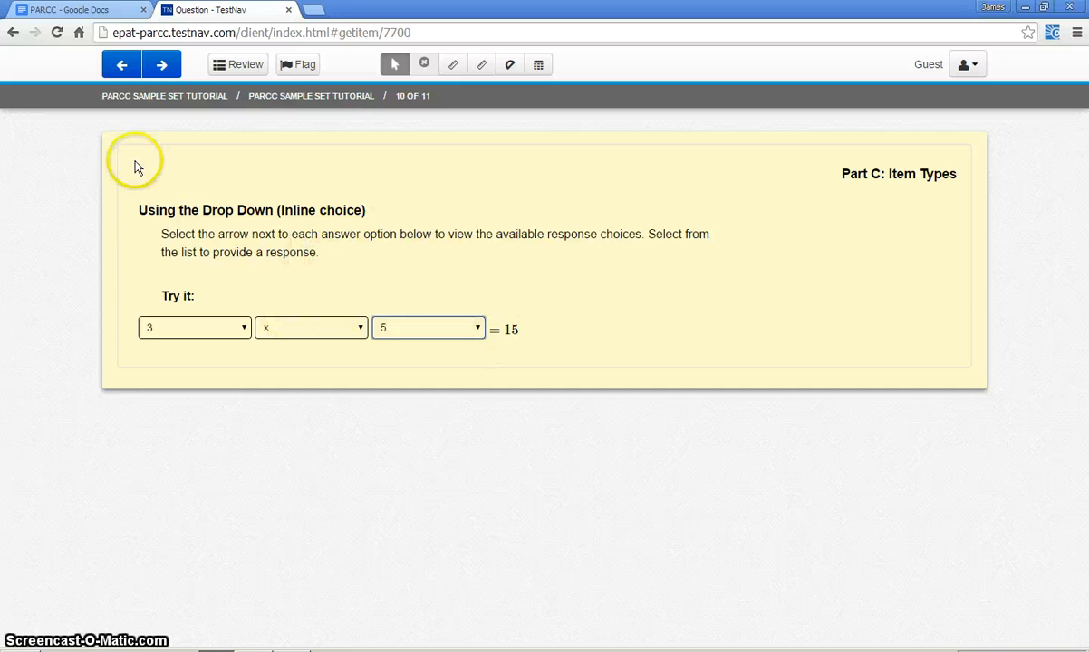
Advance to question 11 of 11 and plot points at (1, 20), (2, 40) and (2, 80) on the experiment graph.
click(159, 65)
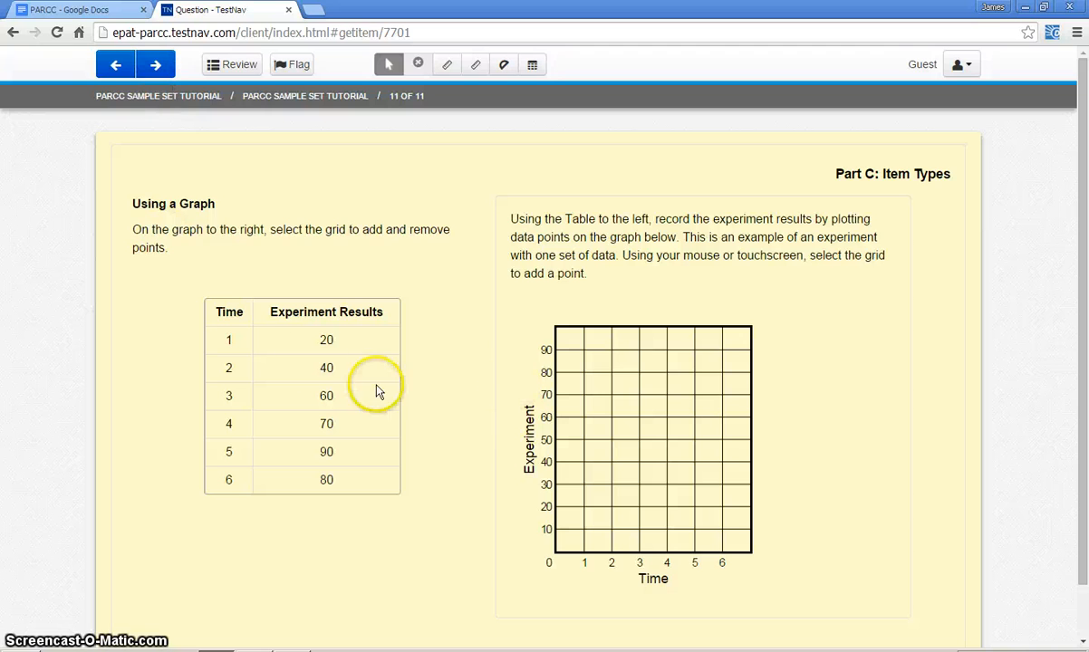
click(584, 506)
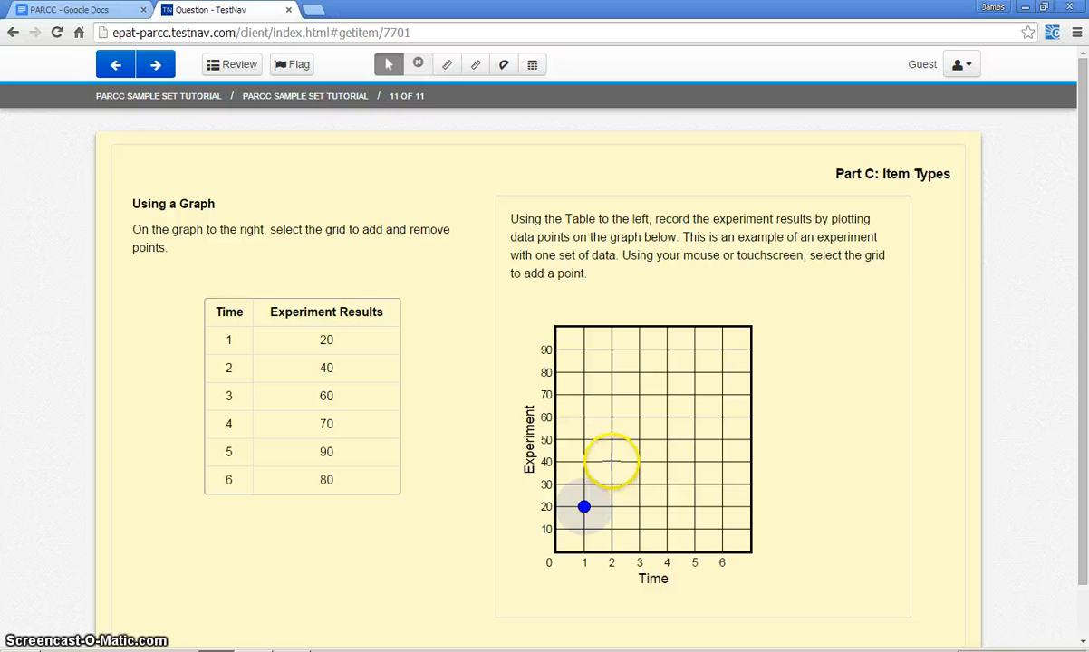
click(611, 462)
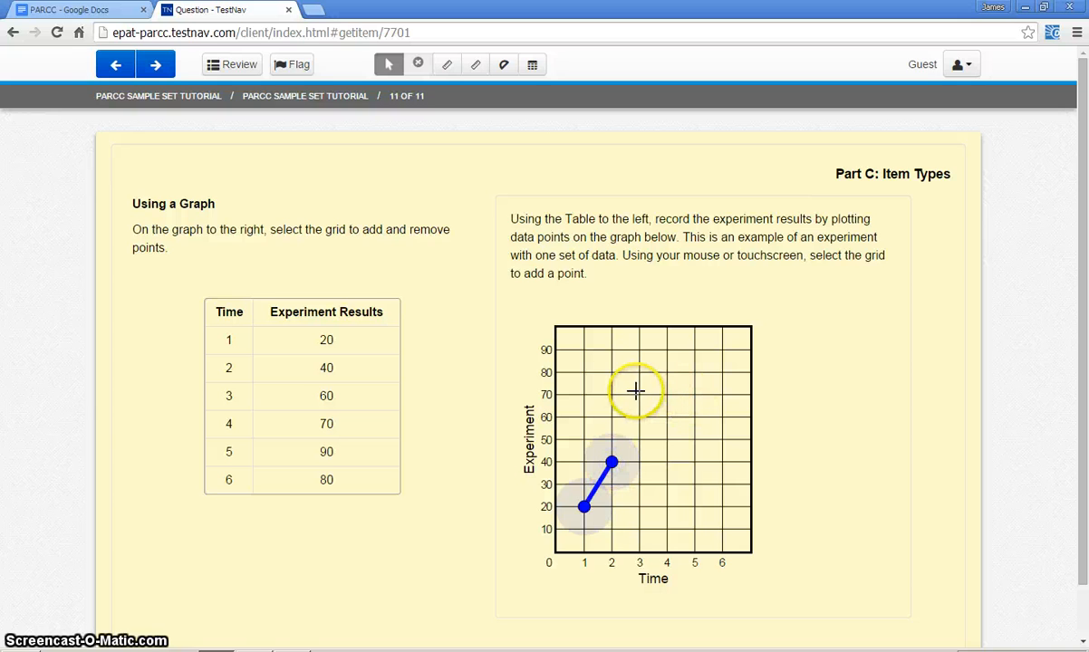
click(612, 373)
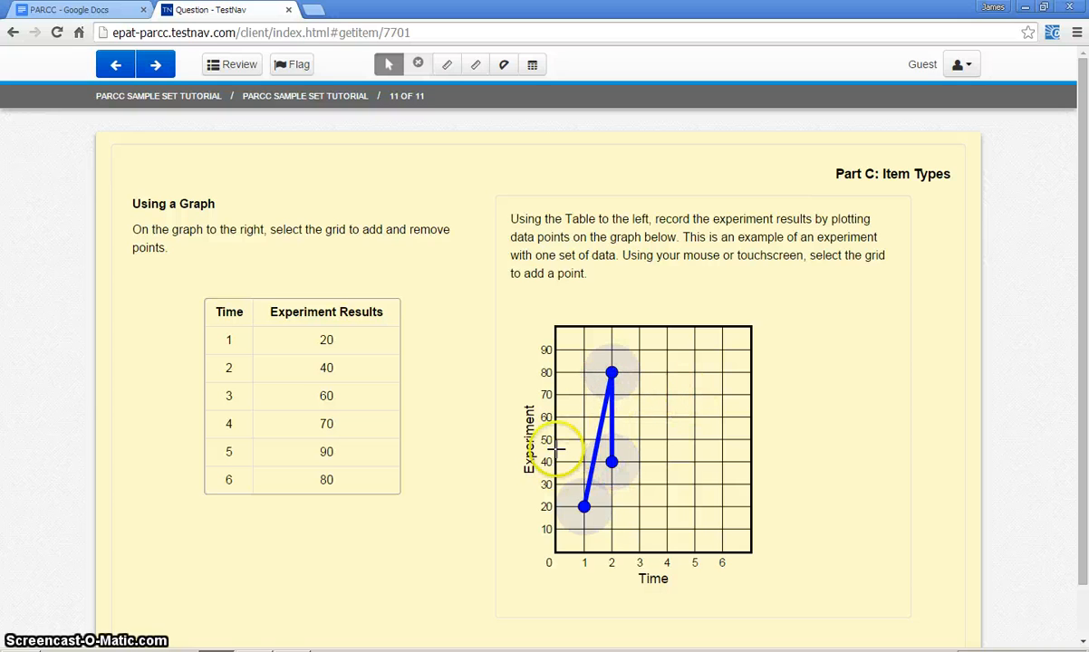
Add a trial point at about (1.5, 55) and remove every plotted point until the graph is empty.
click(611, 441)
click(598, 430)
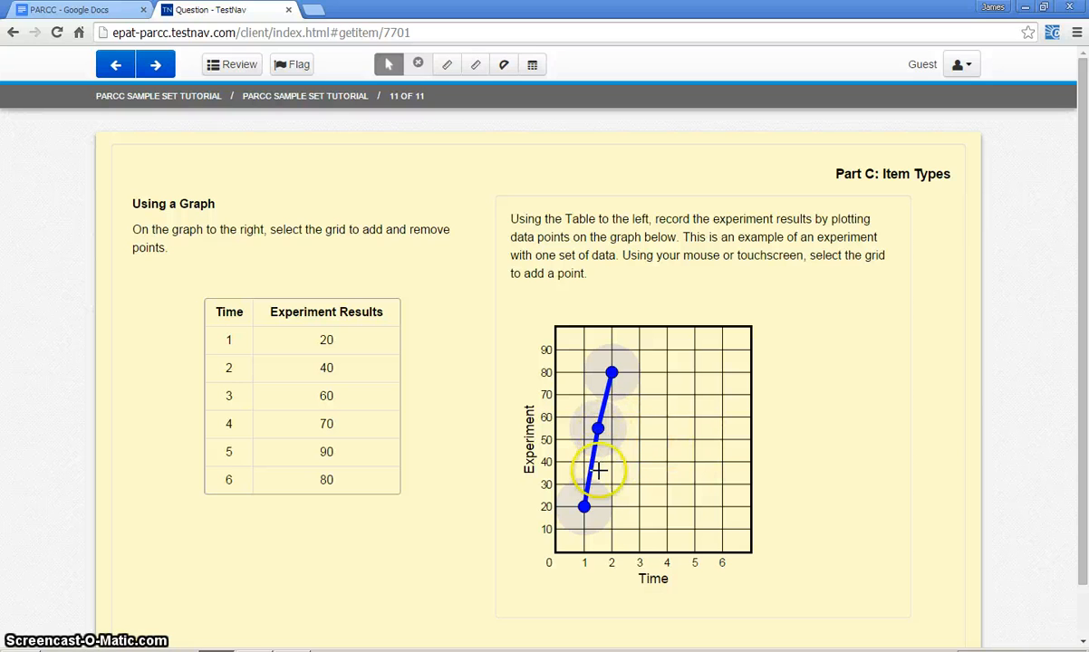
click(612, 371)
click(599, 428)
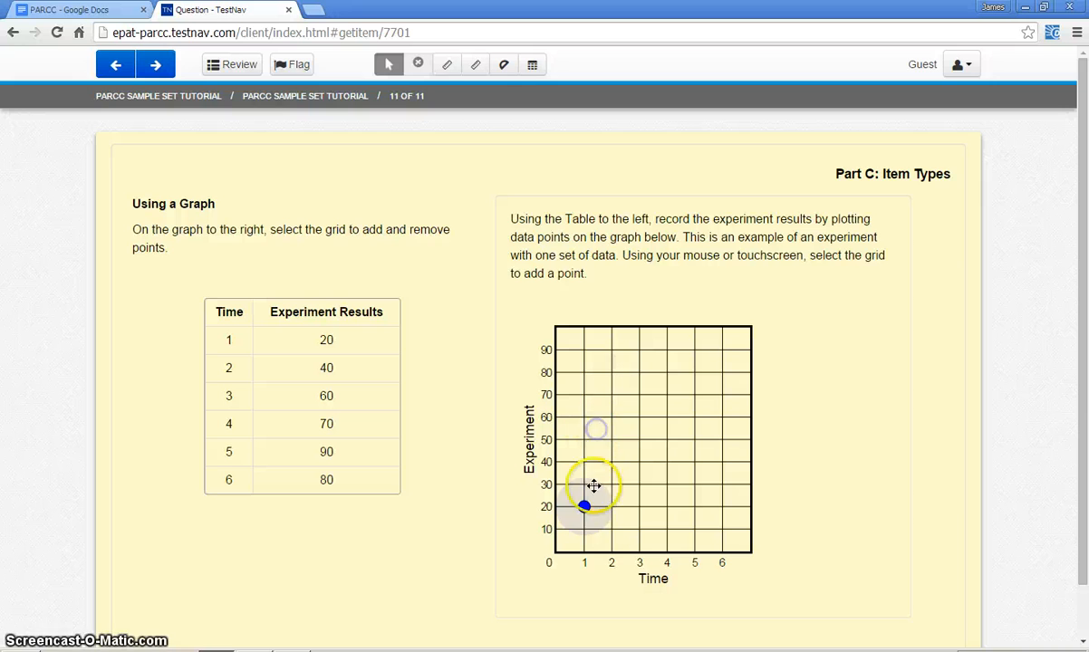
click(584, 505)
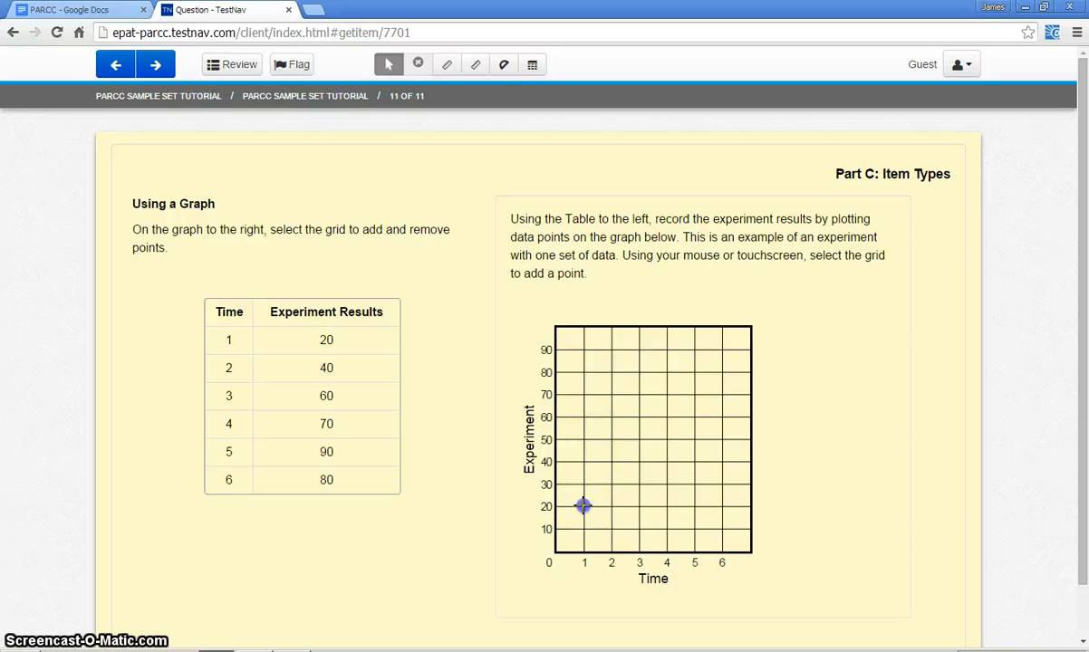
click(609, 430)
click(610, 428)
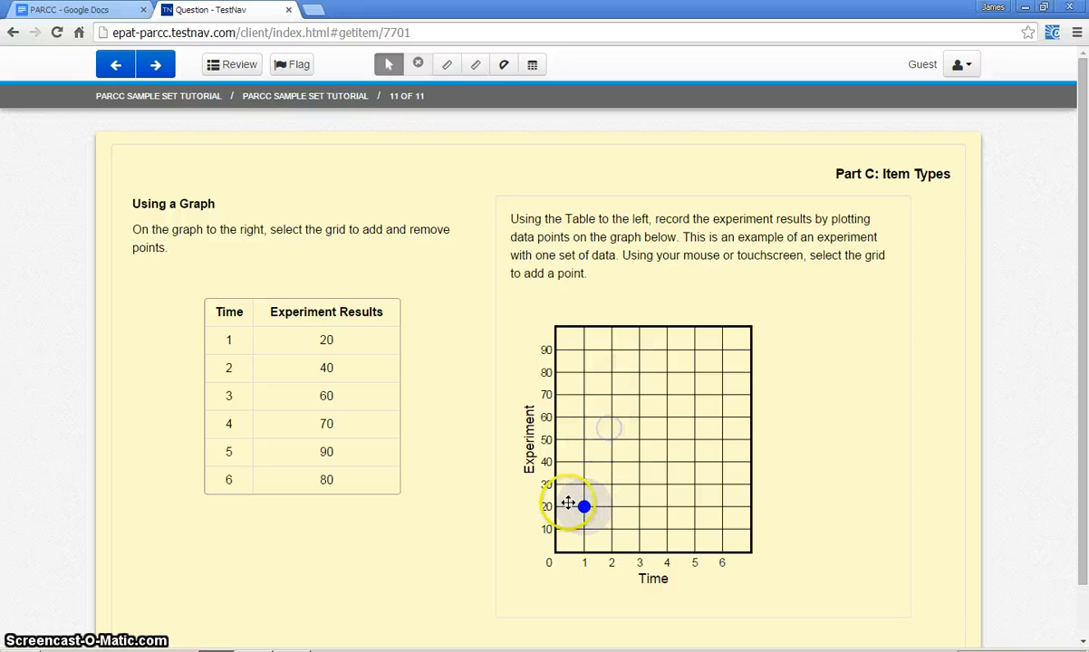
click(588, 506)
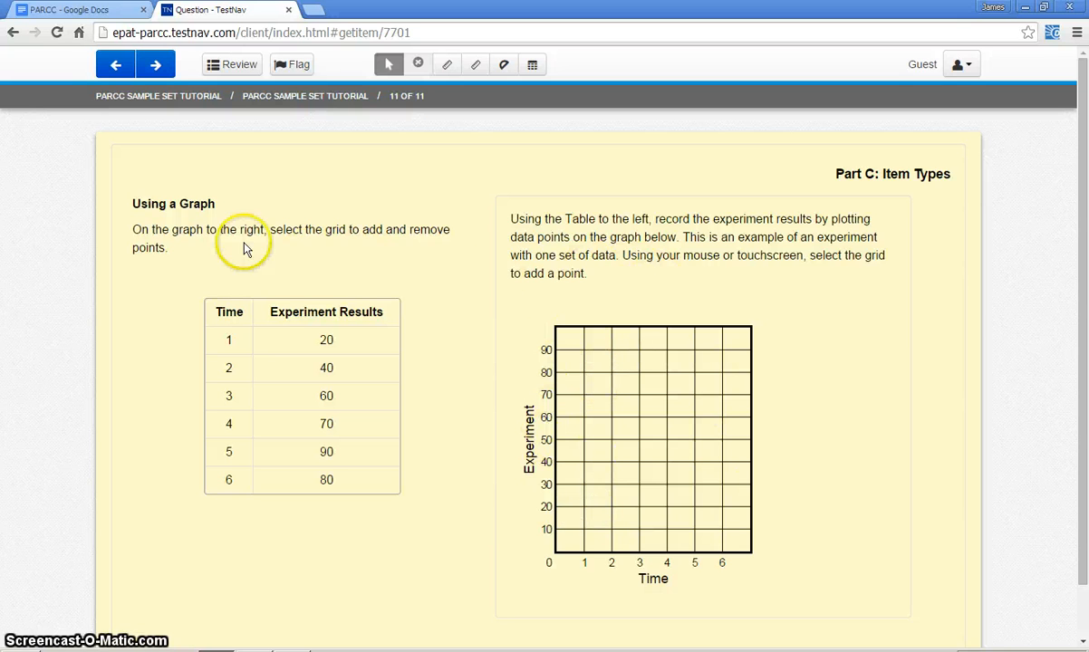
Move past the final question and review the answered, unanswered and flagged status of all questions in the test overview.
click(158, 65)
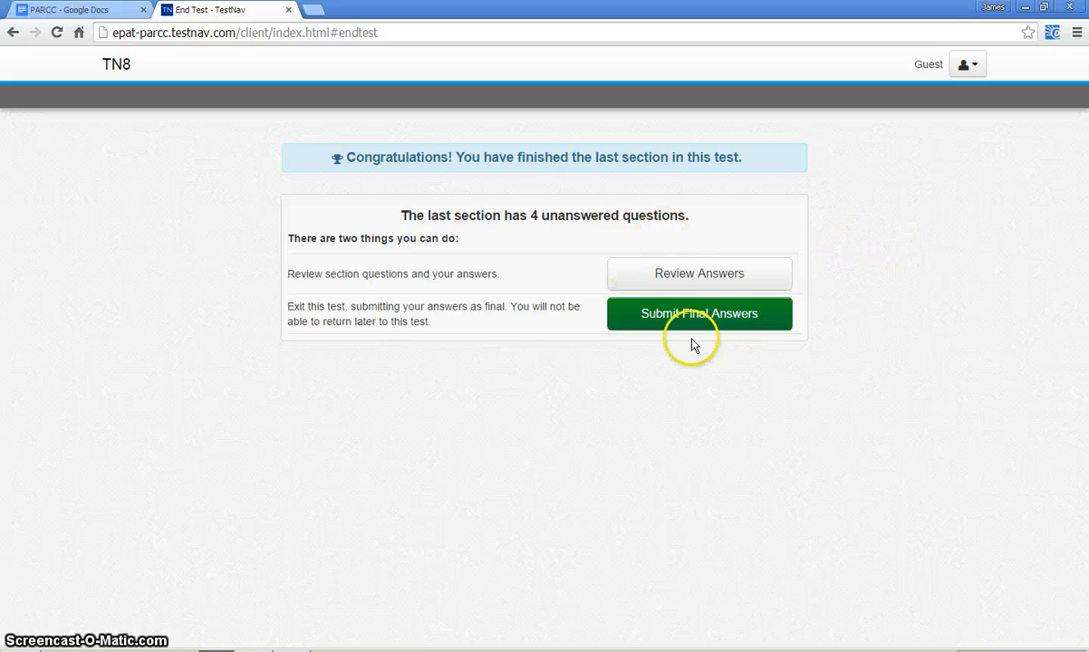
click(692, 281)
scroll(1004, 272, down, 5)
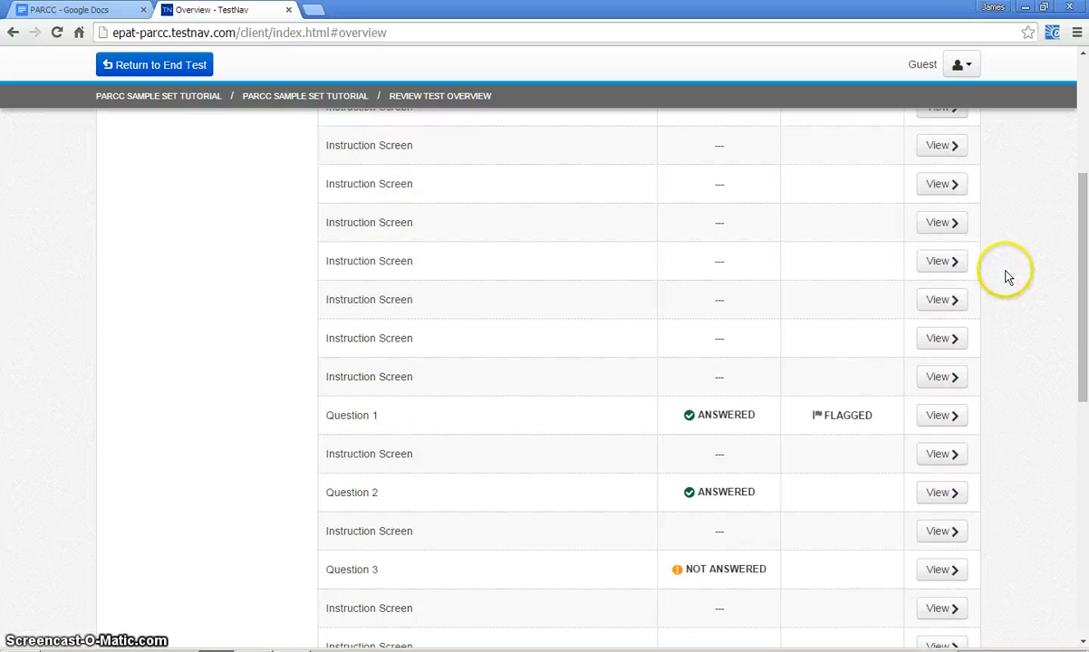
scroll(1004, 277, down, 7)
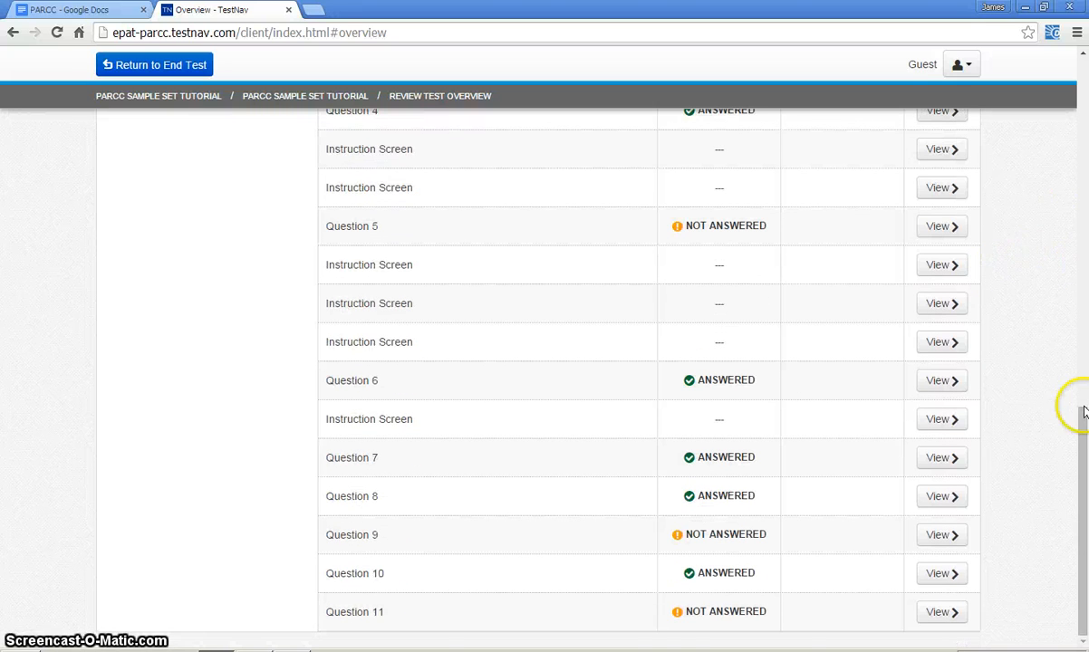
drag(1082, 414, 1079, 250)
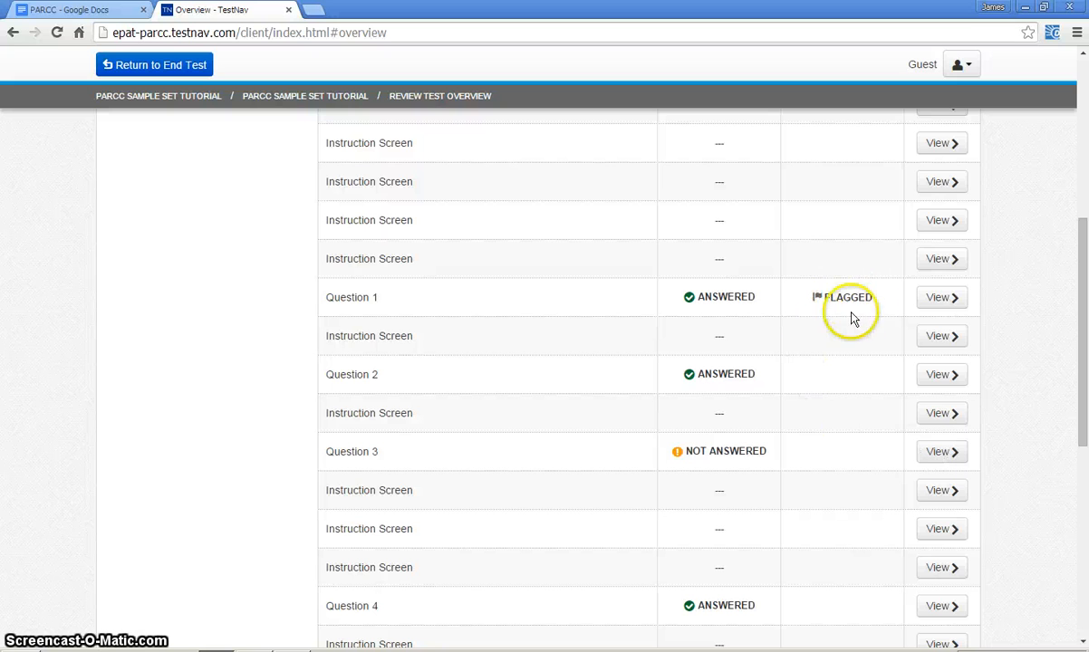
View flagged question 1 from the overview and return to the full review list.
click(941, 299)
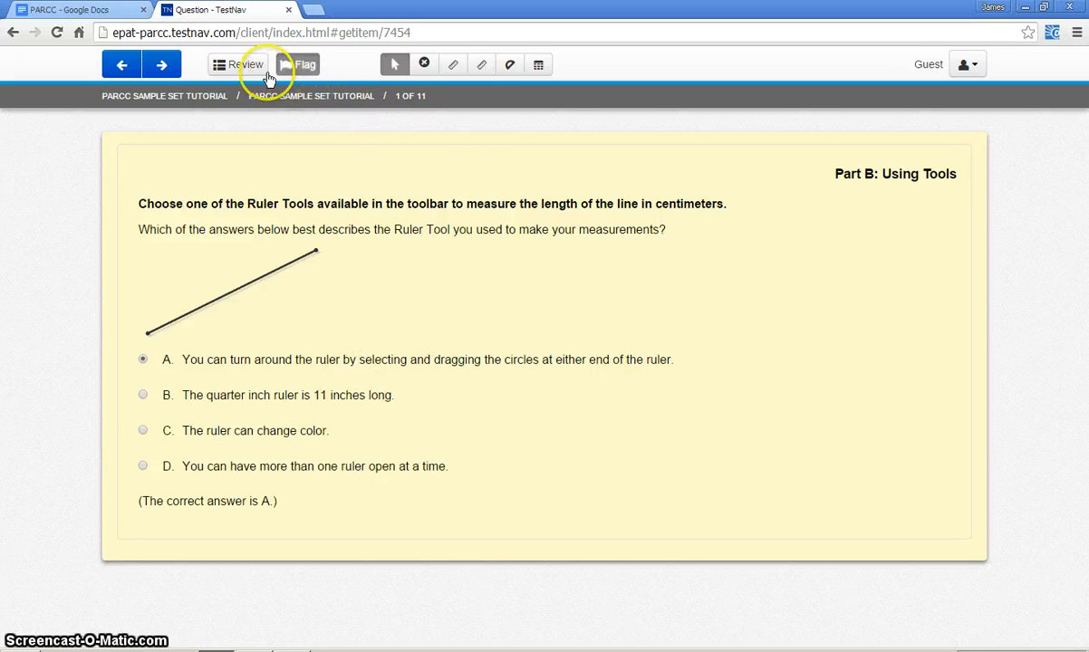
click(240, 69)
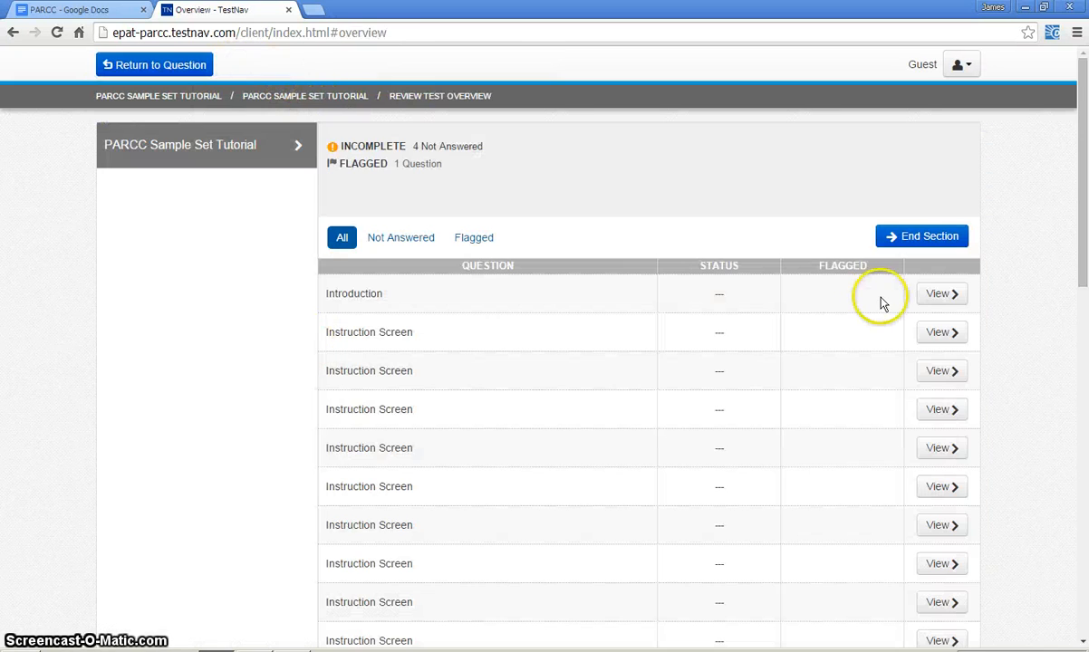
scroll(845, 335, down, 3)
scroll(843, 337, up, 3)
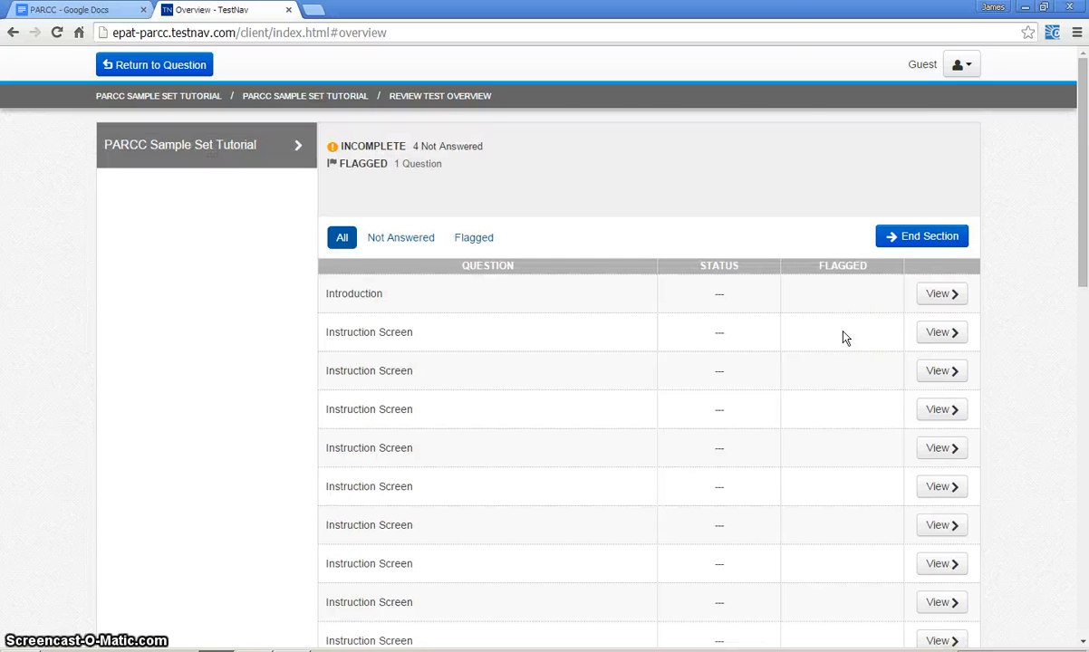
Filter the review list by Not Answered and by Flagged, and view the flagged question 1.
click(403, 238)
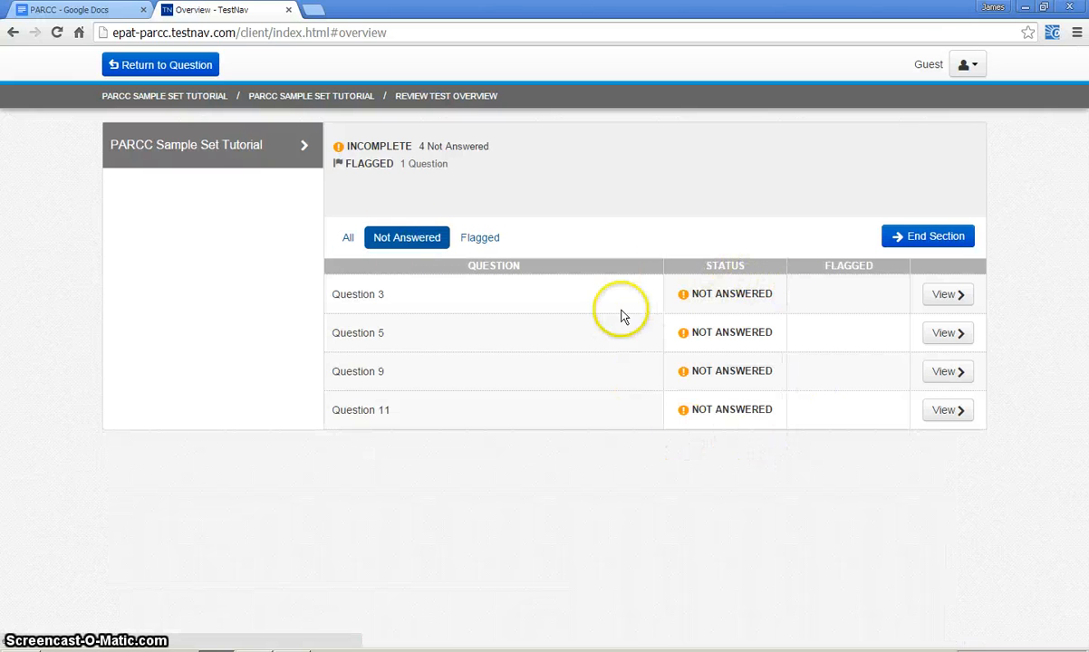
click(483, 240)
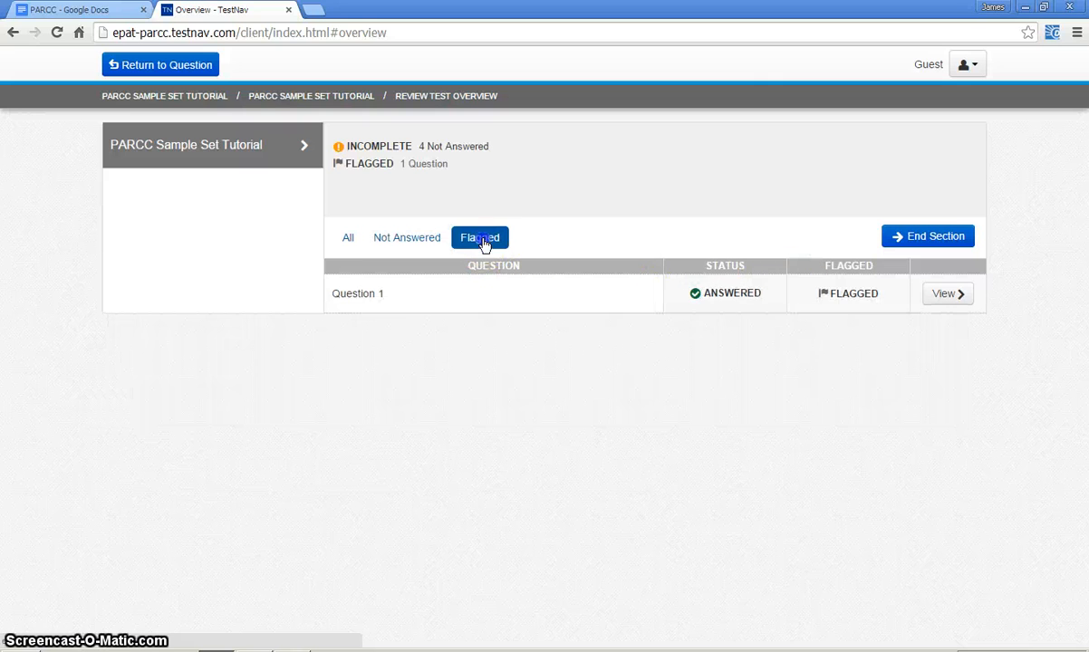
click(951, 295)
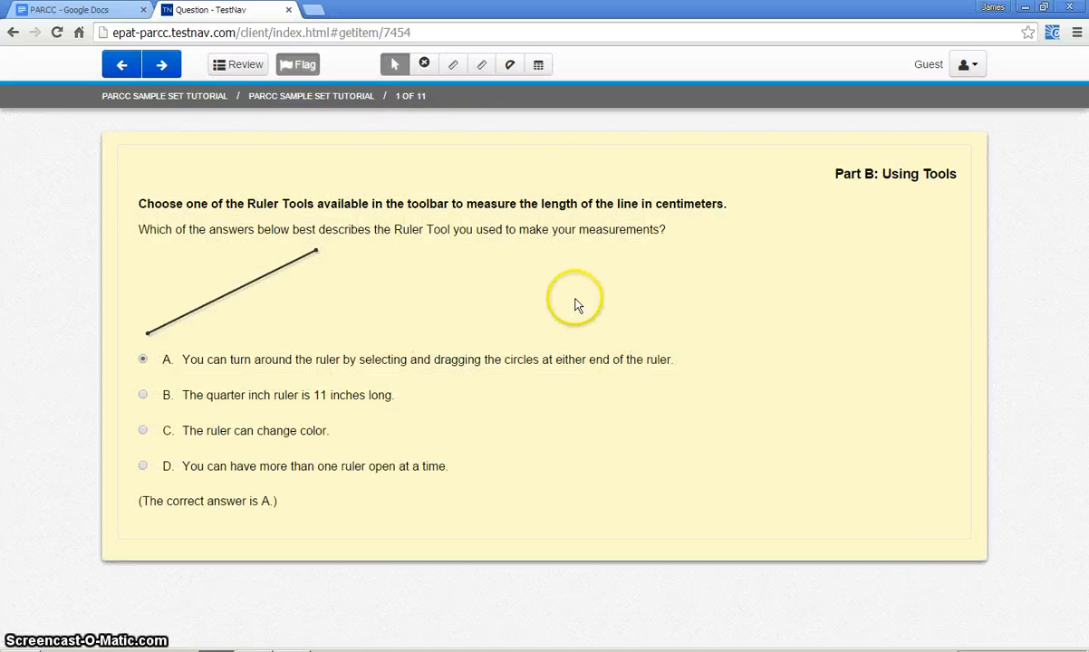
End the section from the review overview and submit the final answers, confirming the submission.
click(243, 64)
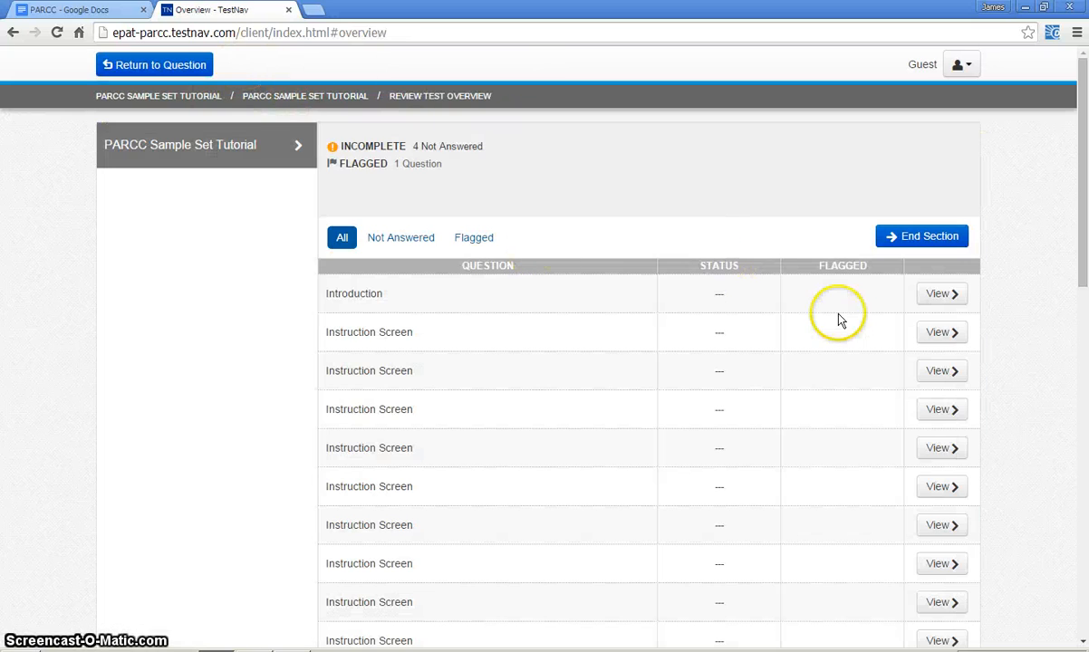
scroll(848, 337, down, 10)
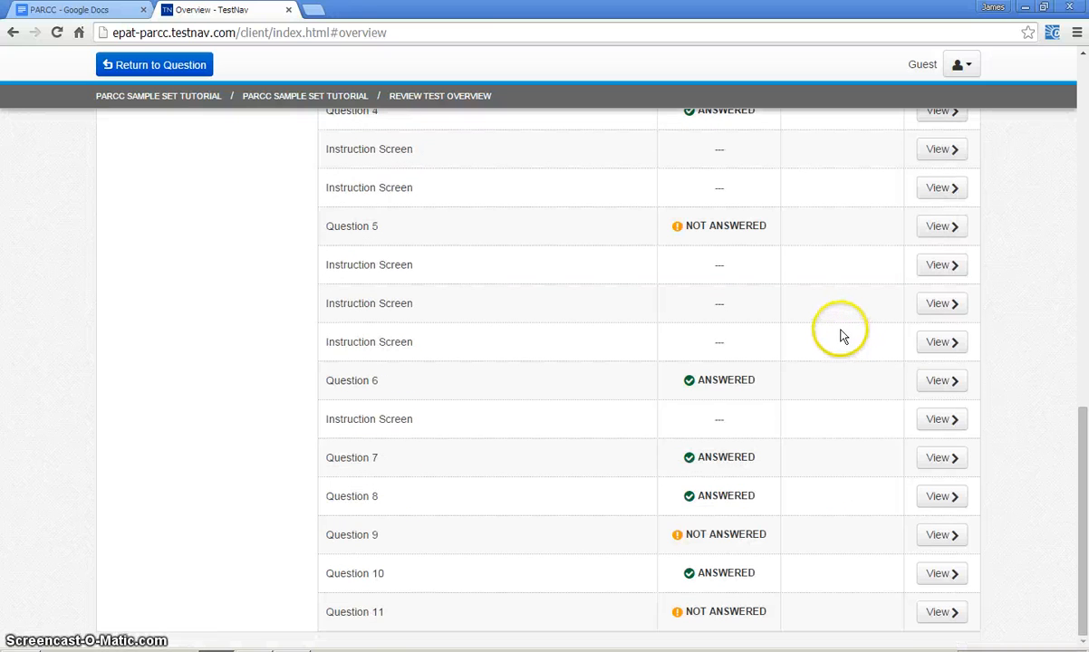
scroll(839, 334, up, 10)
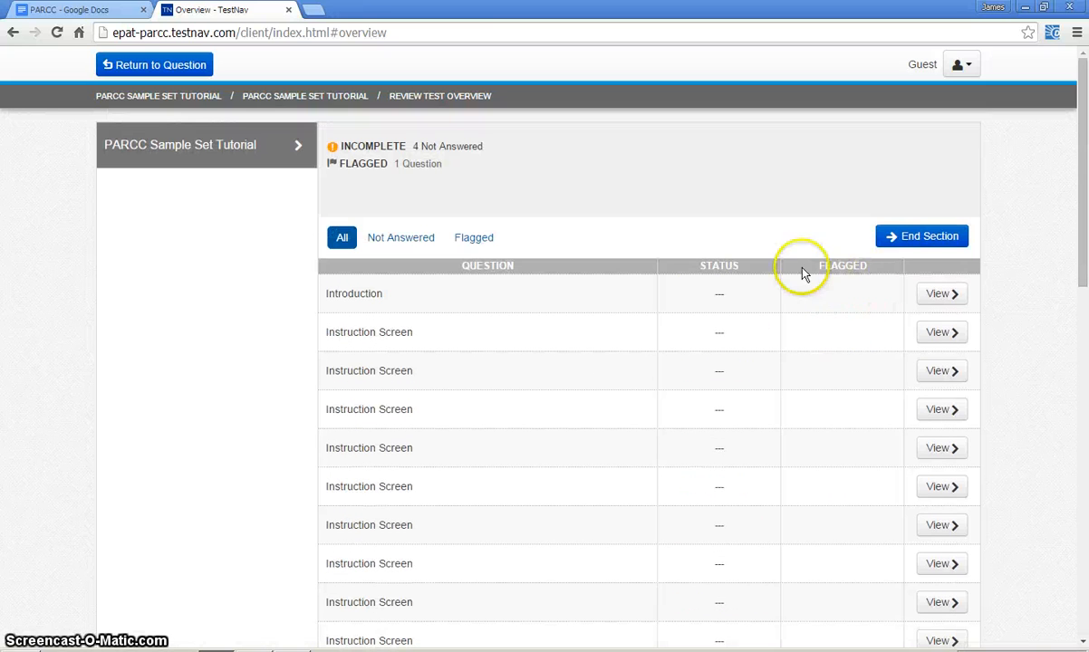
click(943, 241)
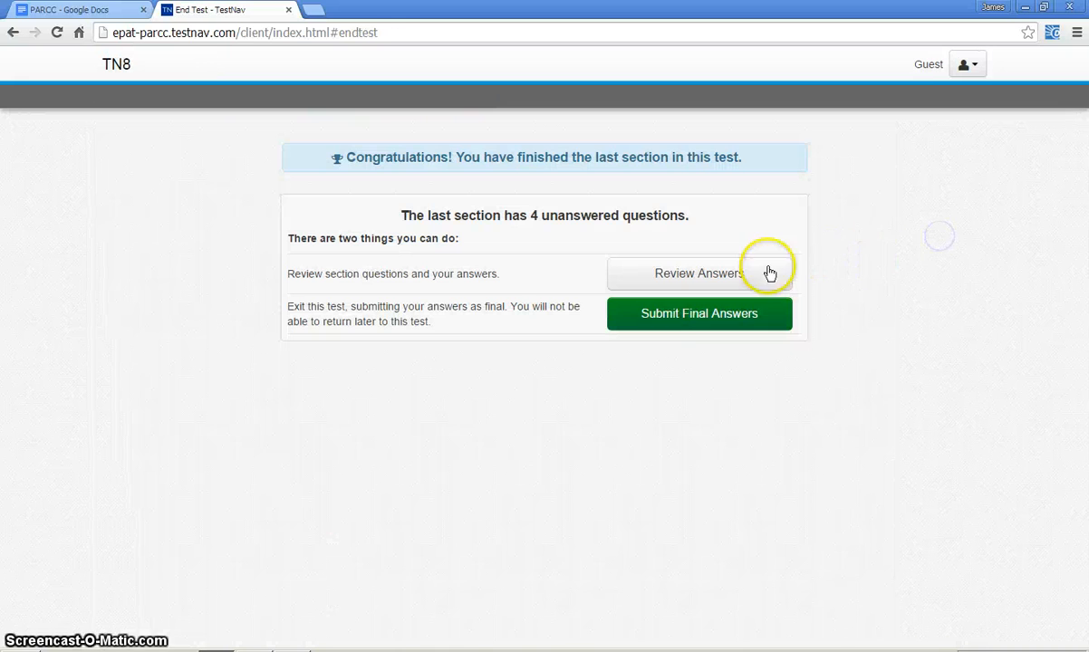
click(723, 323)
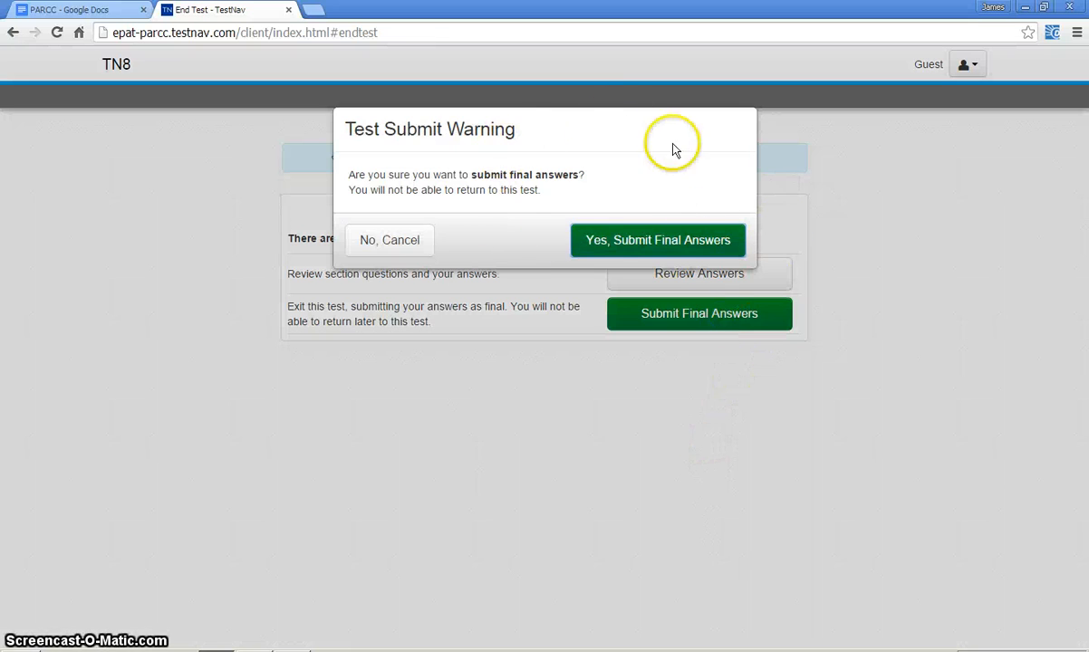
click(652, 241)
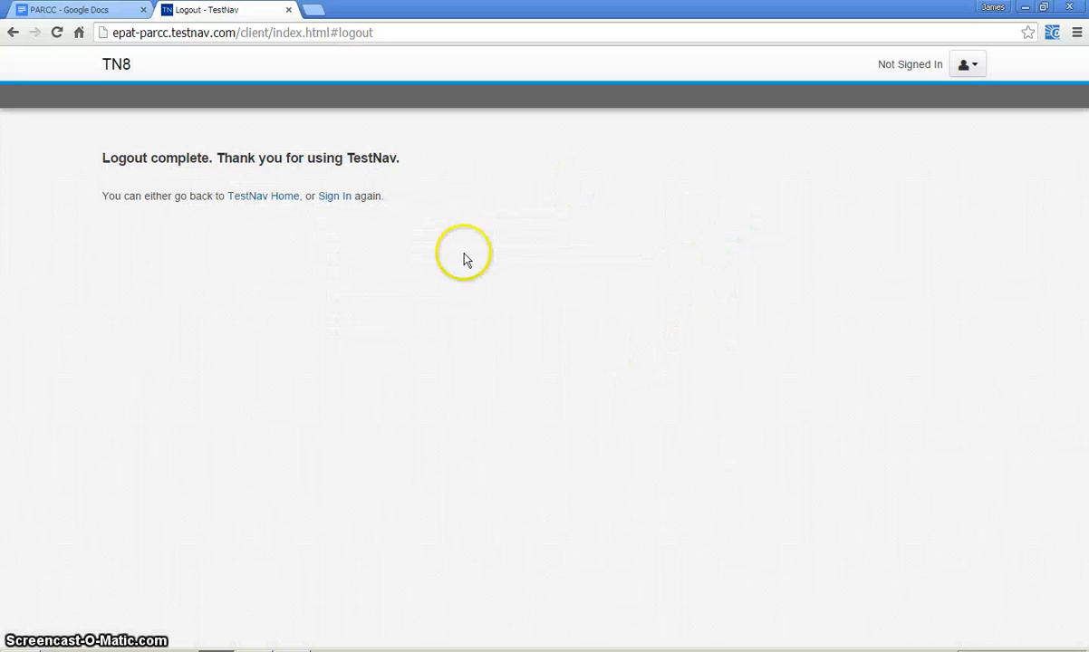